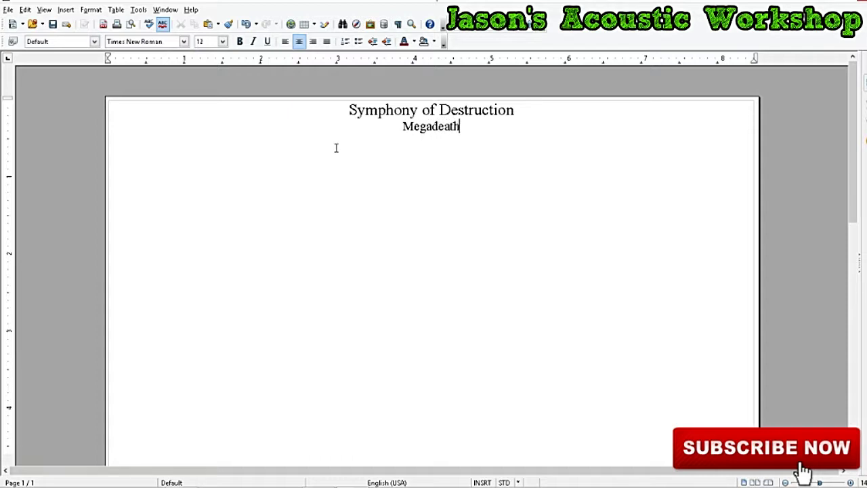
Step: Add "[Em] Open or 1st fret capo" after Megadeath in the line below the song title
text([)
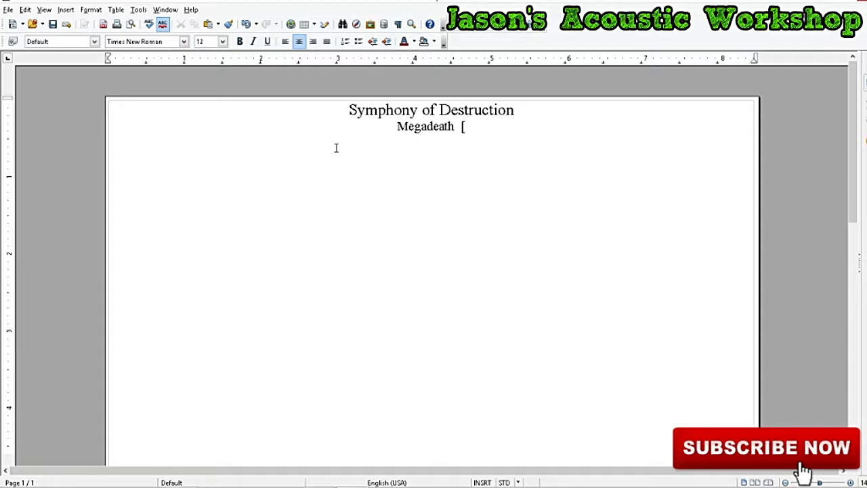
text(Em])
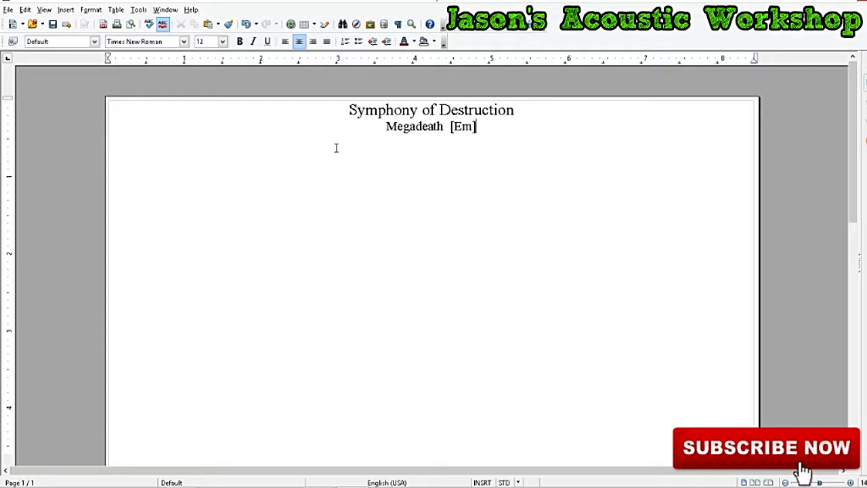
text(  Open or 1st fret capo)
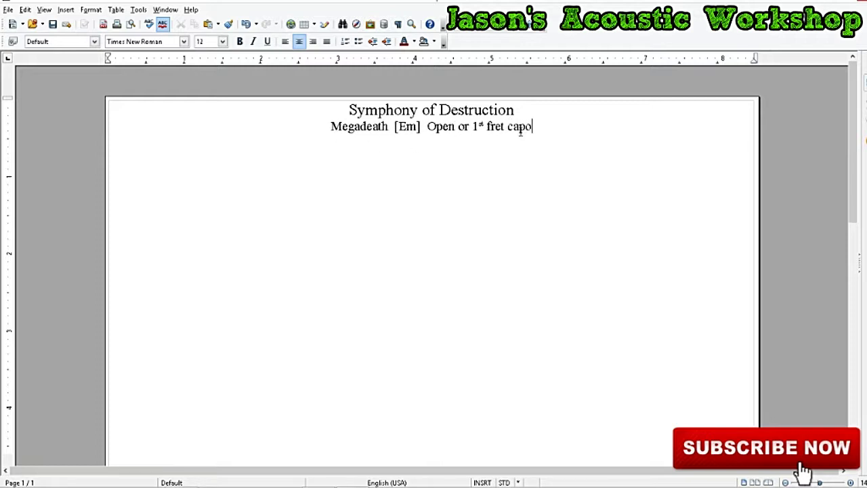
drag(532, 126, 330, 127)
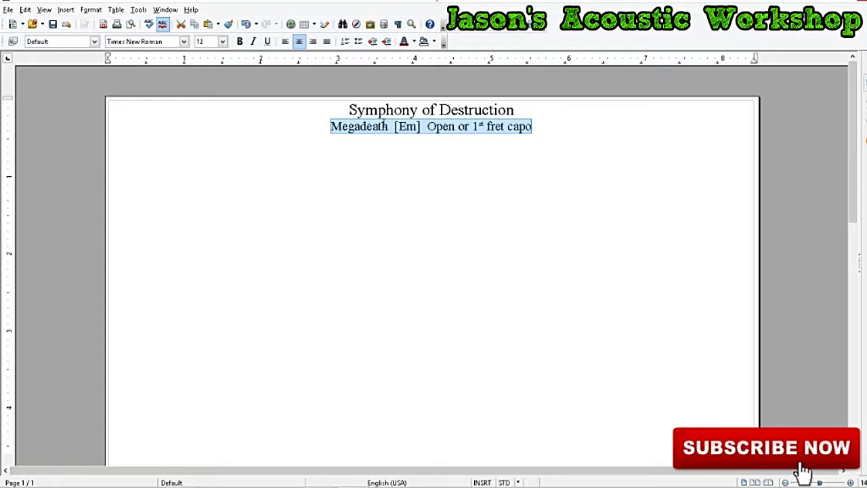
click(550, 134)
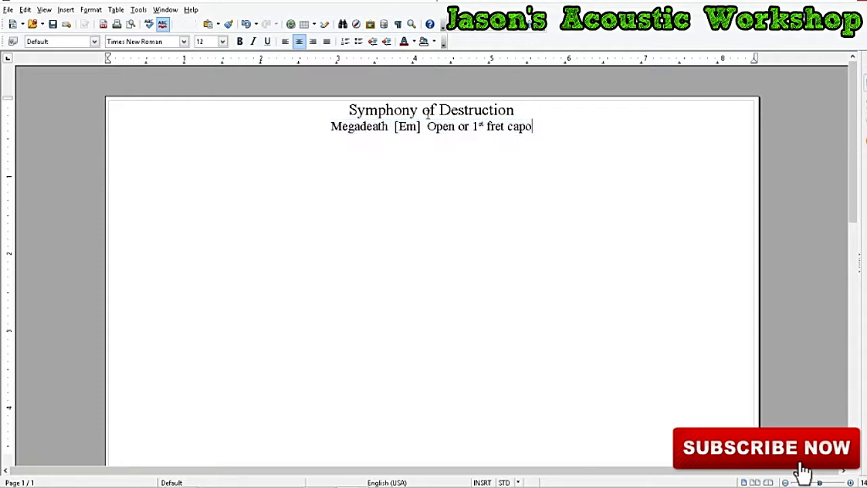
drag(428, 129, 551, 131)
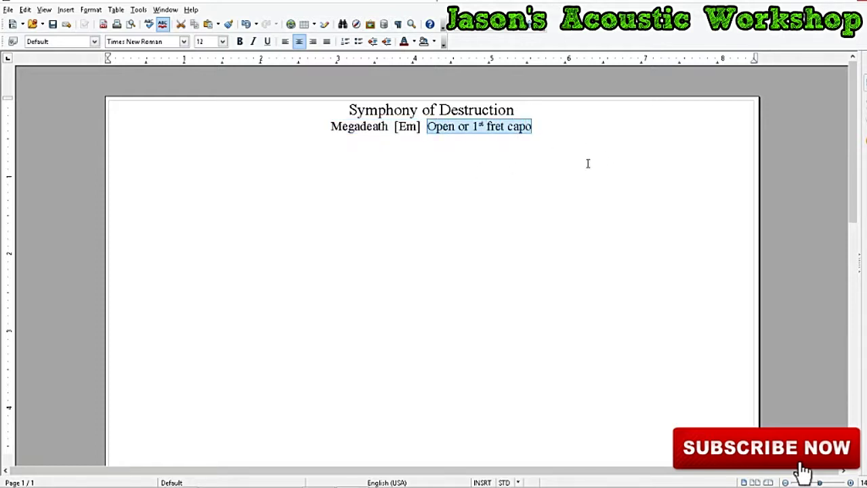
click(578, 150)
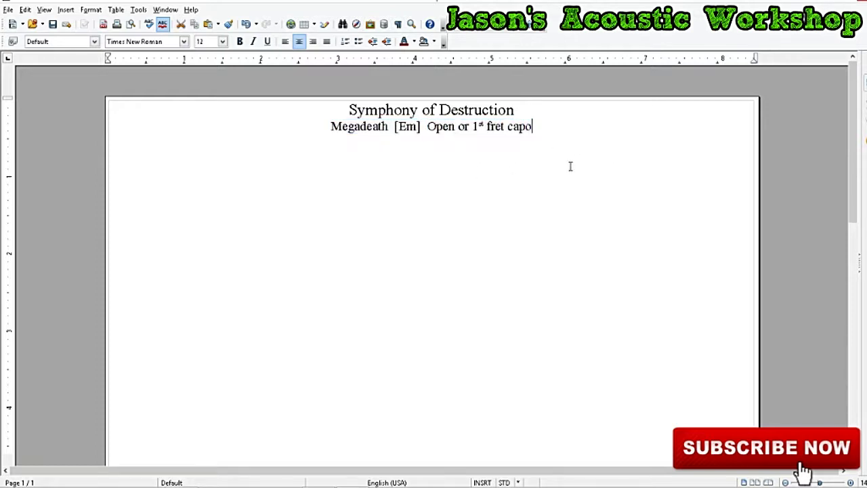
key(ctrl+Left)
key(ctrl+Left)
key(ctrl+Left)
key(ctrl+Left)
key(ctrl+Left)
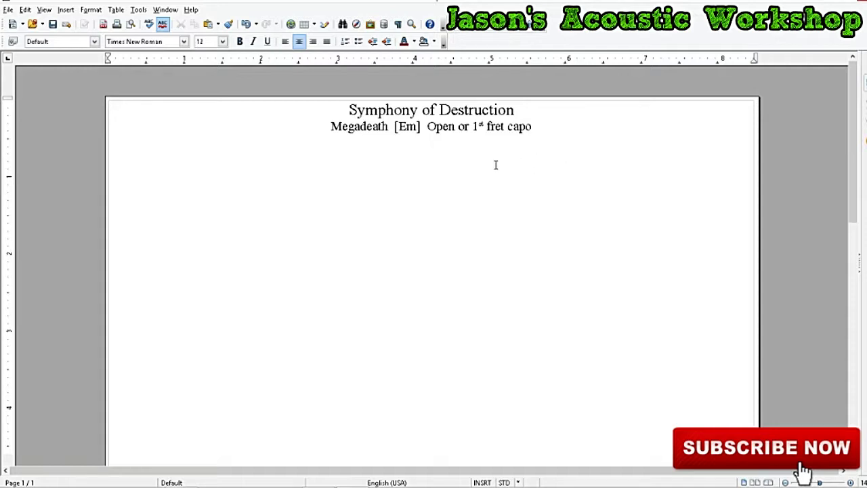
Step: Insert an empty 8 pt spacer line below the artist line, followed by a new line at 12 pt
click(222, 46)
click(212, 60)
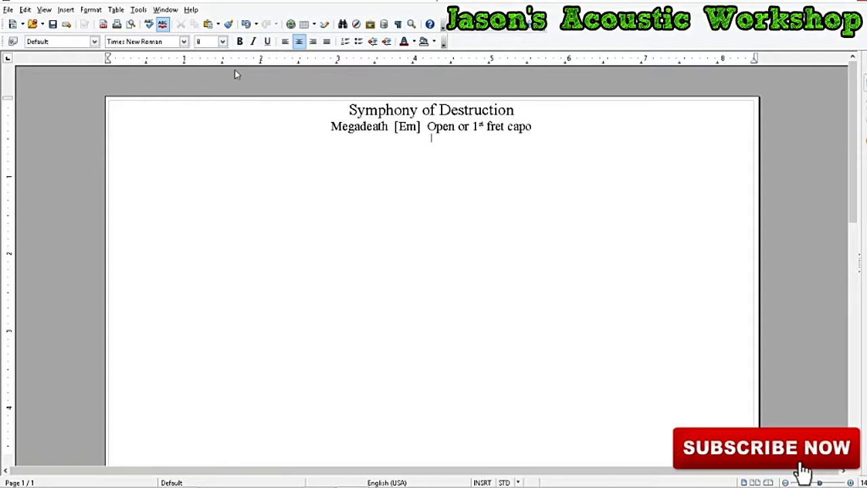
key(Return)
click(223, 44)
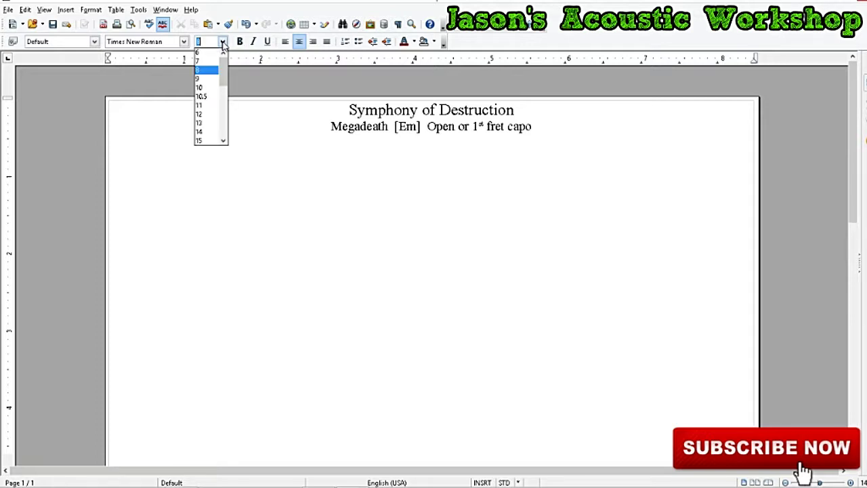
click(211, 115)
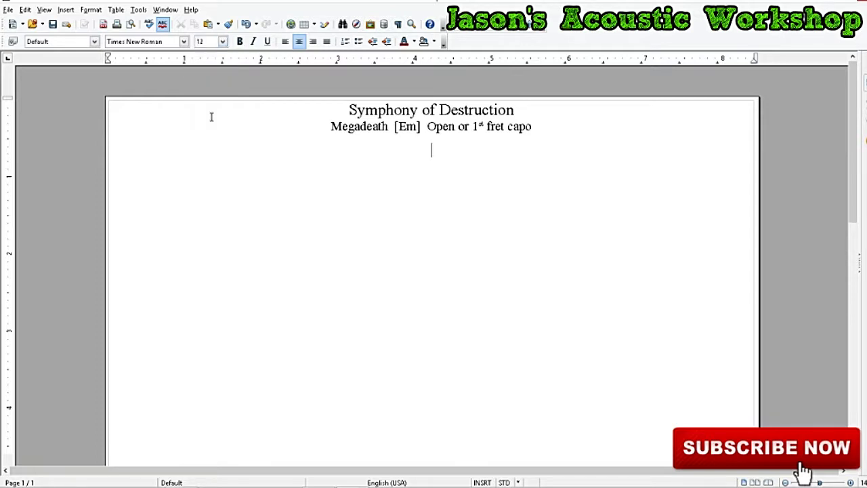
Step: On a new line at 15 pt, enter the lyric "You take a mortal man, and put him in control"
click(223, 41)
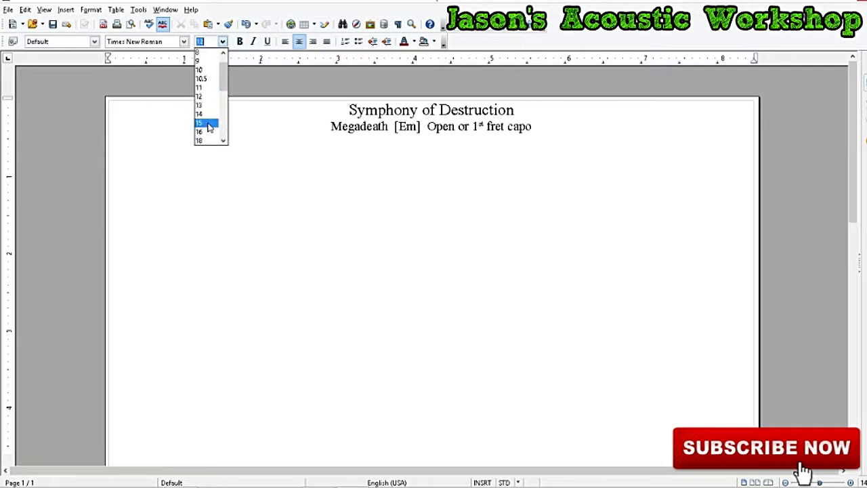
click(207, 122)
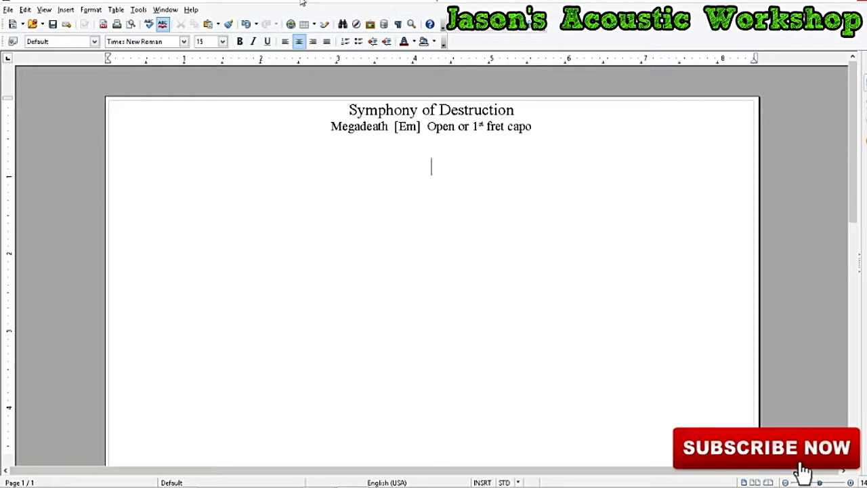
text(You take a mort)
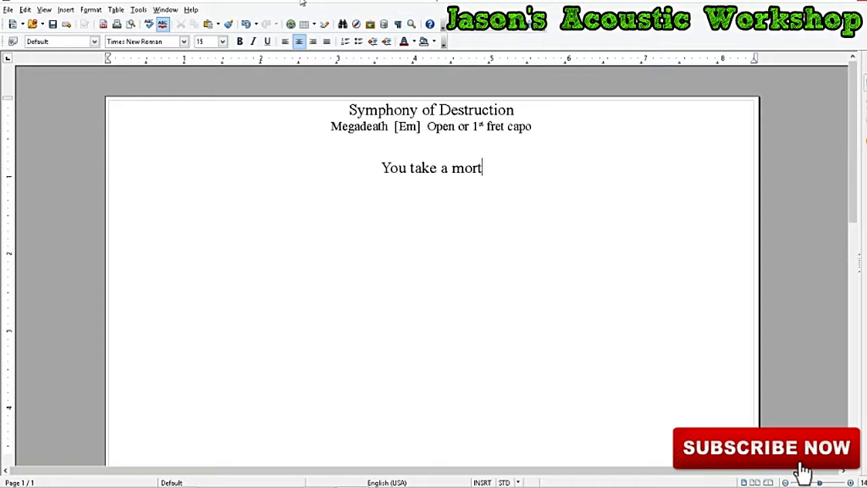
text(al man, and put him in control)
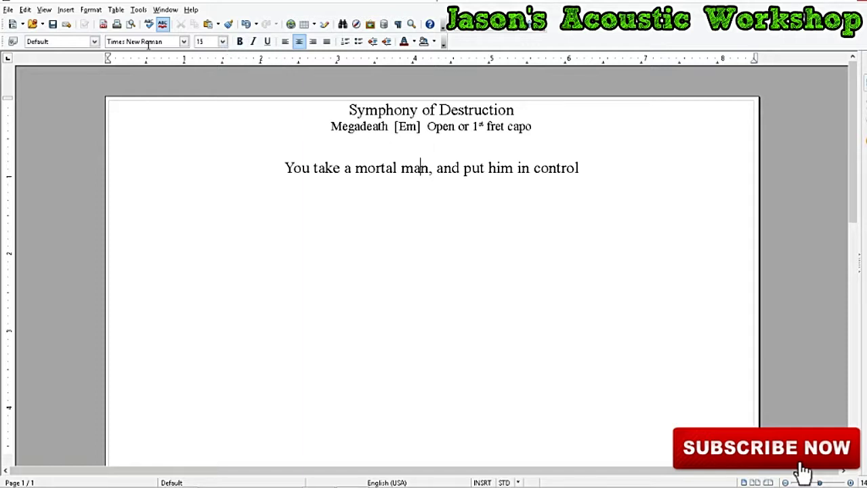
Step: Left-align the empty 12 pt line above the lyric
click(398, 146)
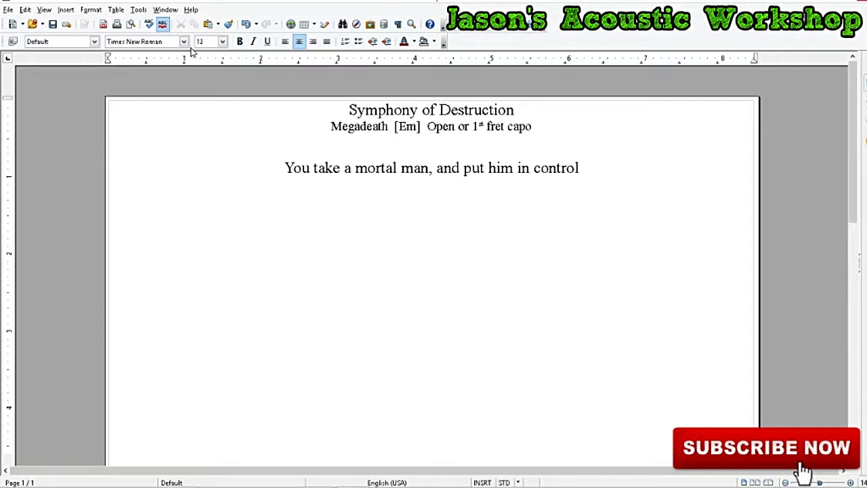
click(285, 42)
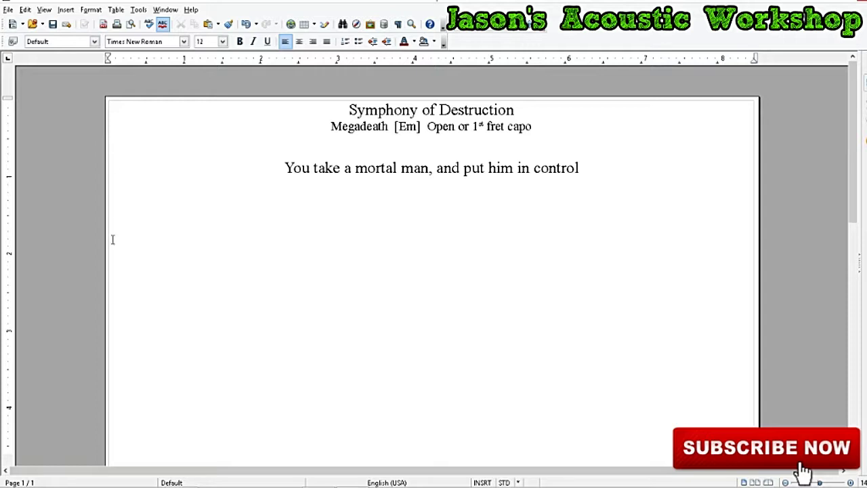
mouse_move(151, 177)
mouse_down()
mouse_move(131, 171)
mouse_move(77, 112)
mouse_move(151, 156)
mouse_move(152, 180)
mouse_up()
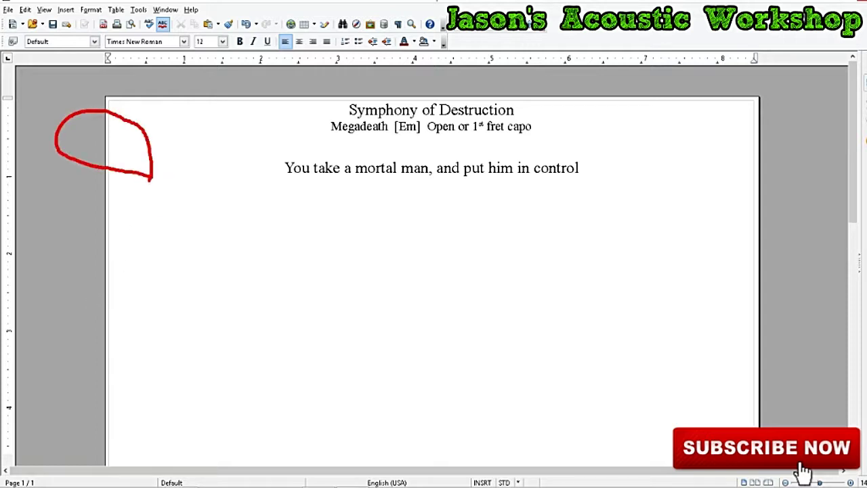
key(Escape)
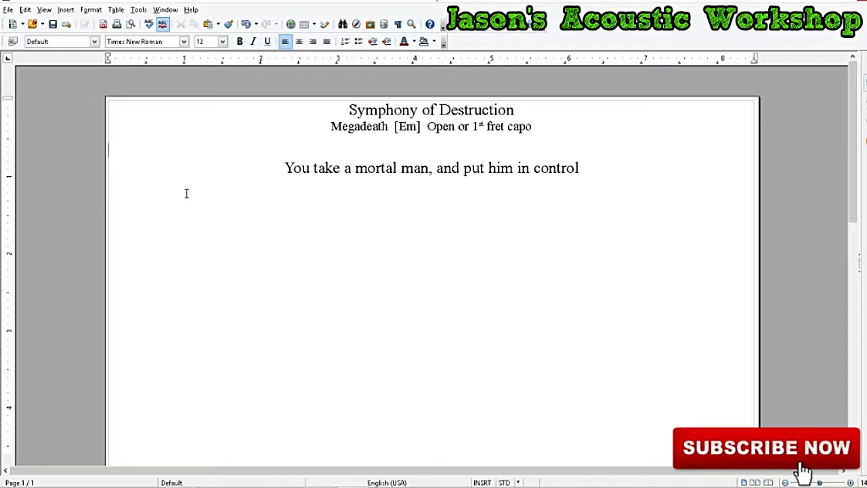
Step: Enter the chords F, Em, F and Em above the lyric, spacing them over the words with tabs
key(Tab)
key(Tab)
text(F)
key(Tab)
key(Tab)
text(Em)
key(Tab)
text(F)
key(Tab)
text(Em)
Step: Format the chords F, Em, F and Em above the lyric in bold dark red
drag(581, 168, 283, 168)
double_click(573, 150)
drag(546, 150, 296, 150)
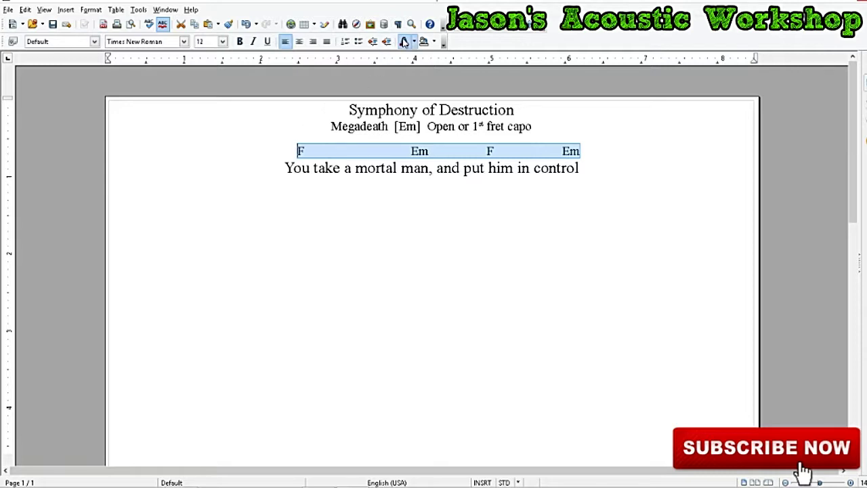
click(241, 43)
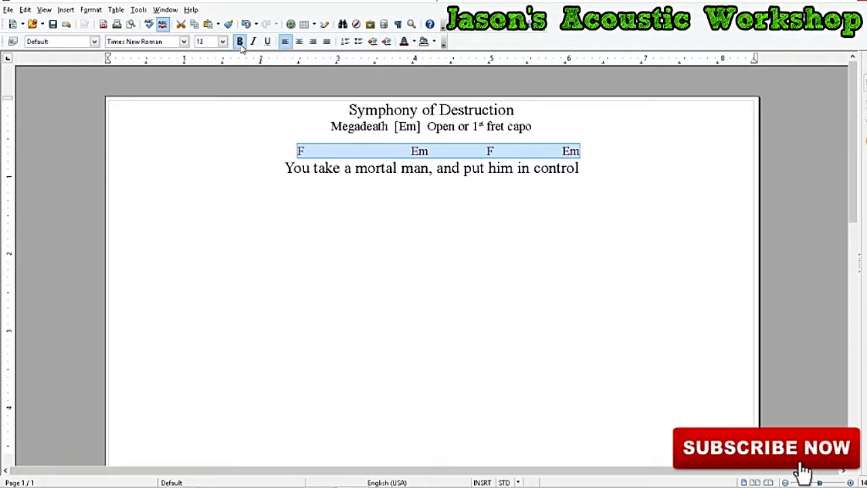
click(625, 147)
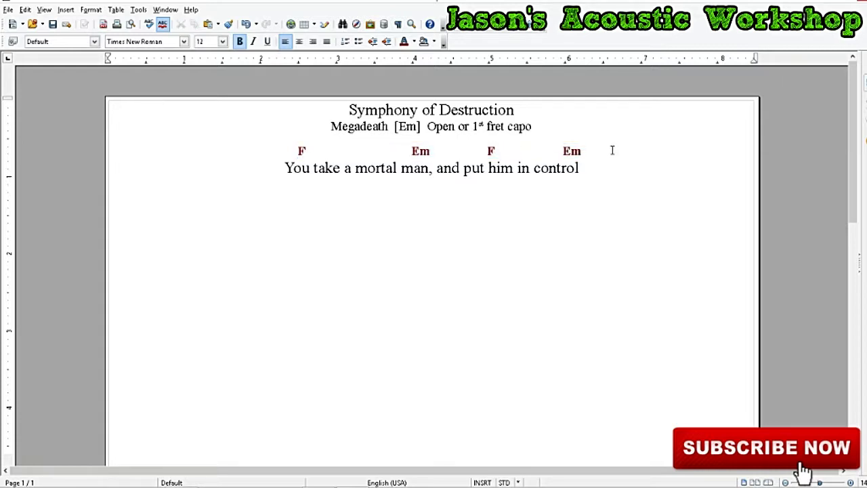
Step: Change the font color of the chords above the lyric to light blue
drag(584, 150, 297, 150)
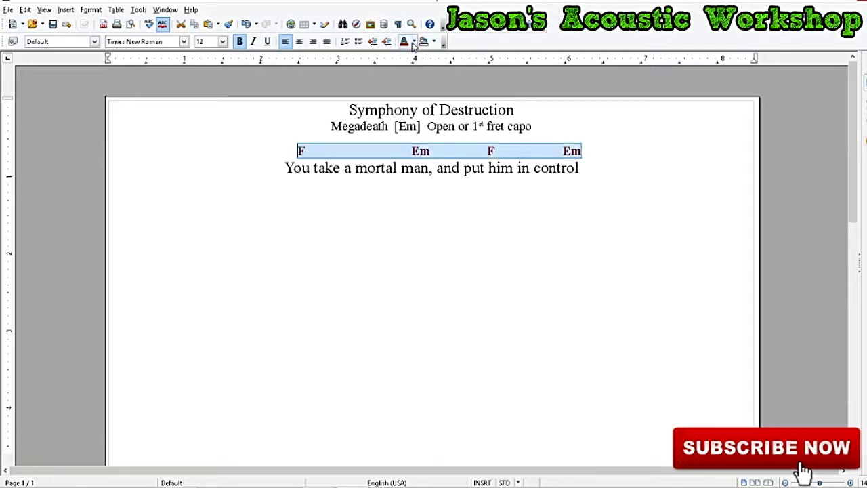
click(414, 42)
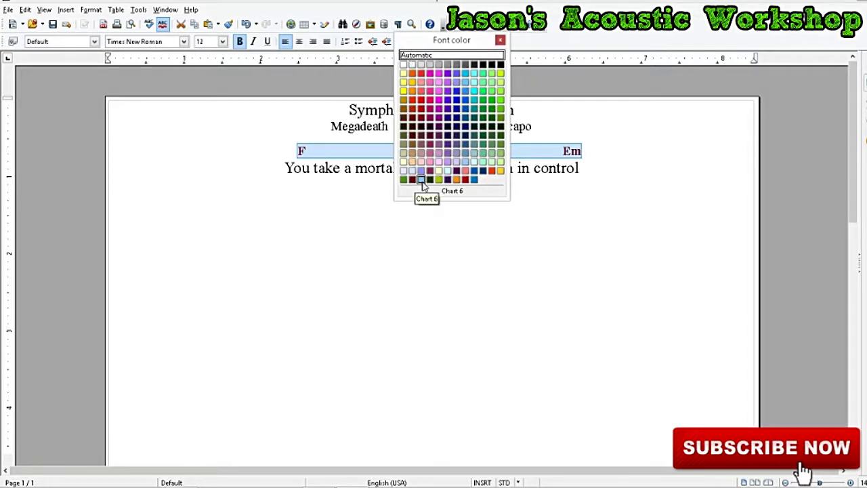
click(465, 96)
click(605, 156)
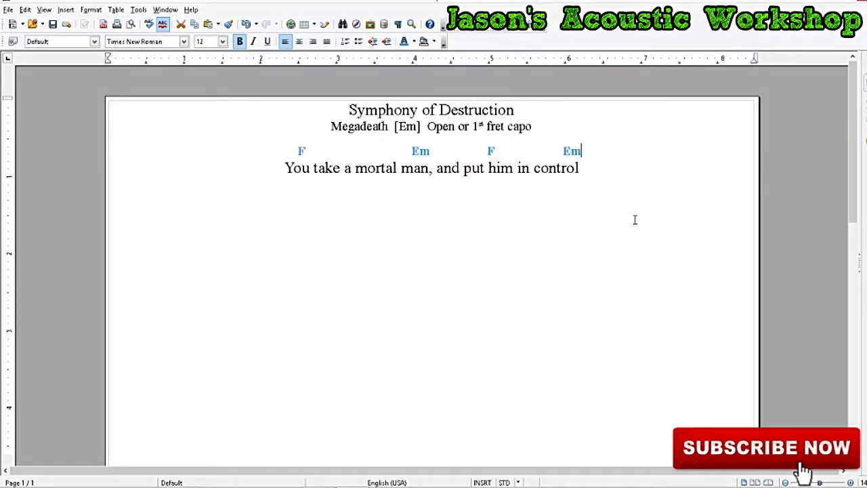
Step: Change the font color of the chords above the lyric back to dark red
drag(590, 150, 297, 150)
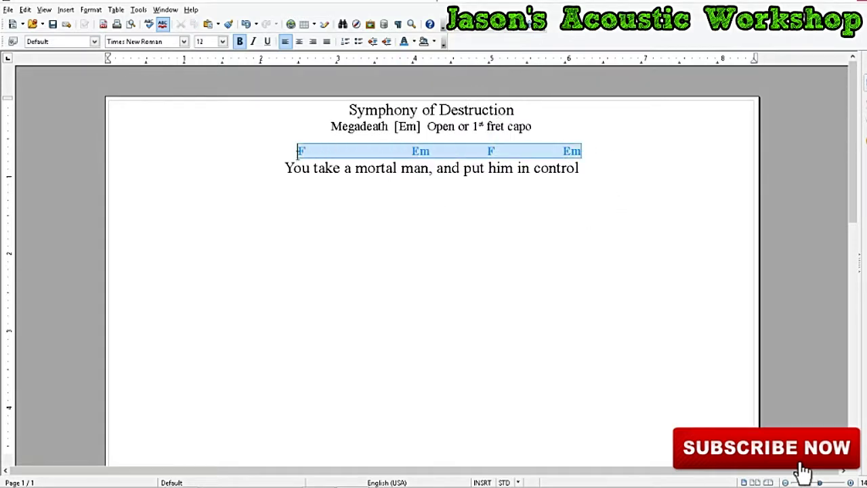
click(414, 41)
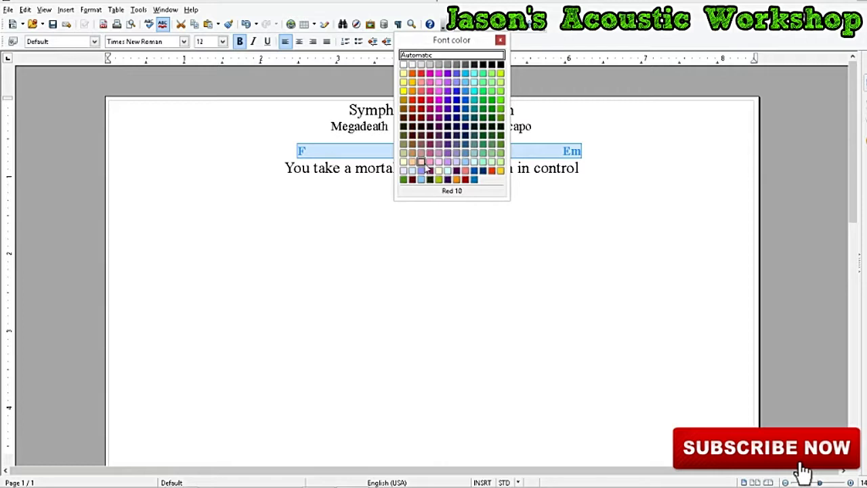
click(414, 184)
click(678, 147)
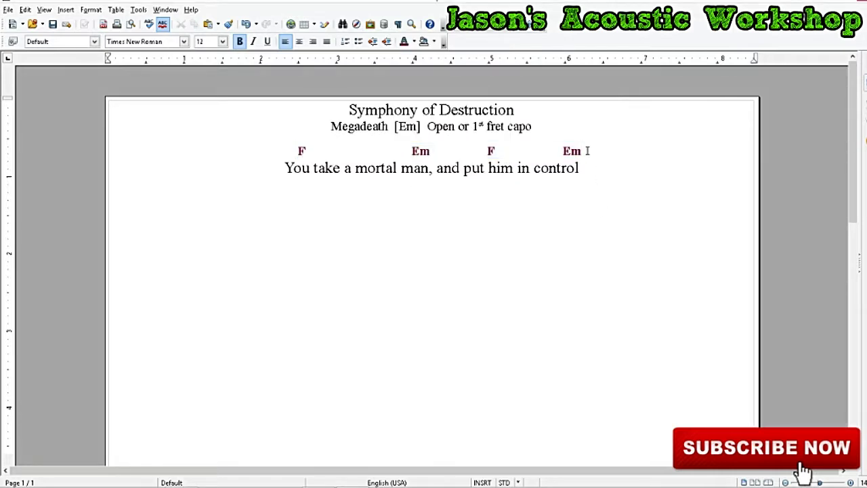
Step: Cut the tab-spaced chords from the line above the lyric and center that line
drag(587, 151, 298, 152)
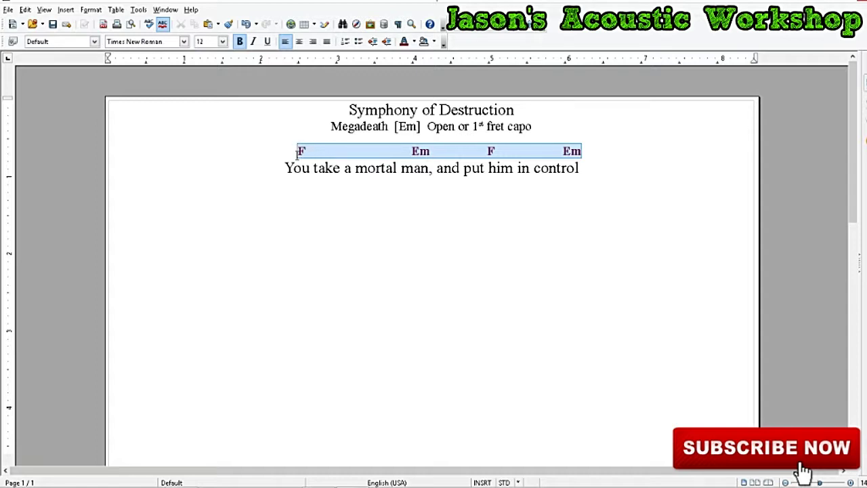
key(ctrl+x)
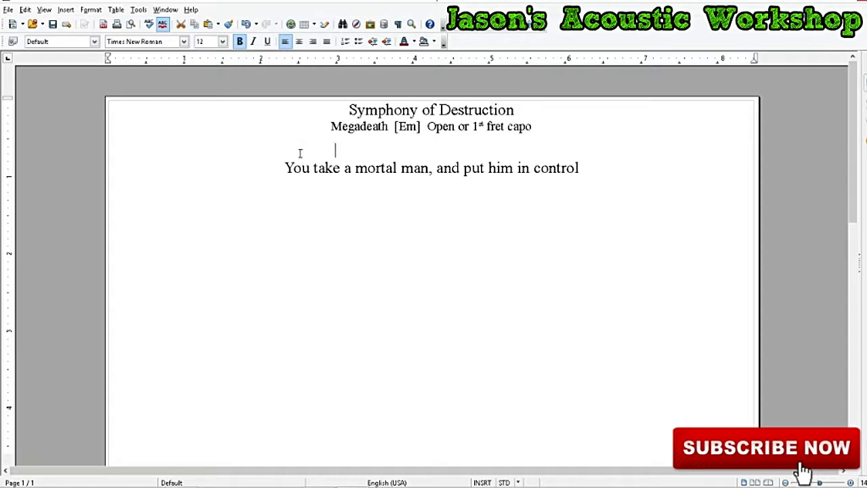
click(113, 147)
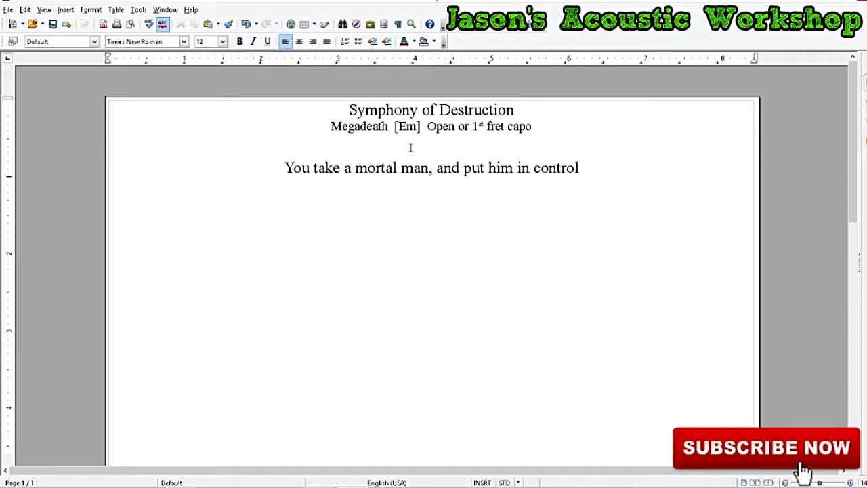
click(299, 42)
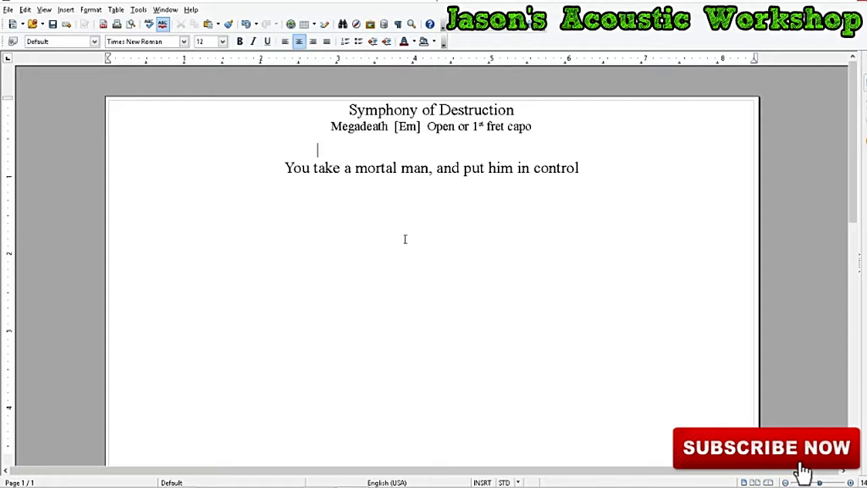
Step: Enter the chords "F – Em – F - Em" on the line above the lyric and make them bold dark red
key(Right)
text(F - Em - )
text(F - Em)
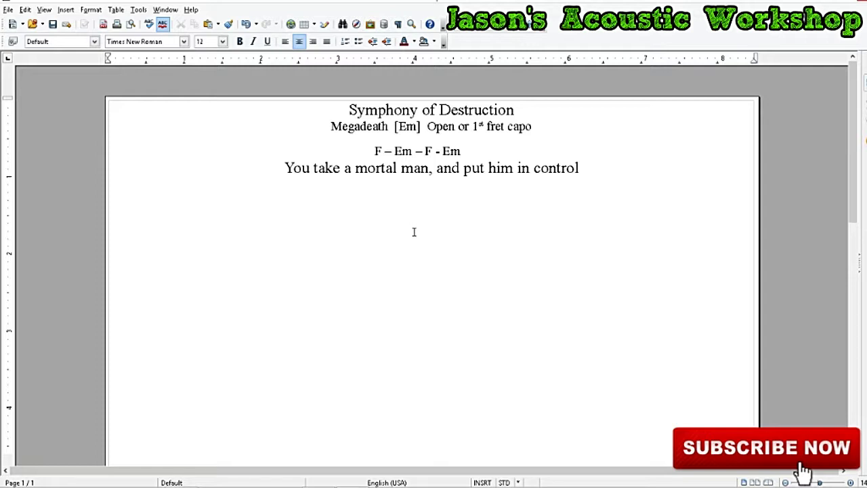
drag(461, 151, 374, 151)
click(405, 41)
click(239, 42)
click(672, 188)
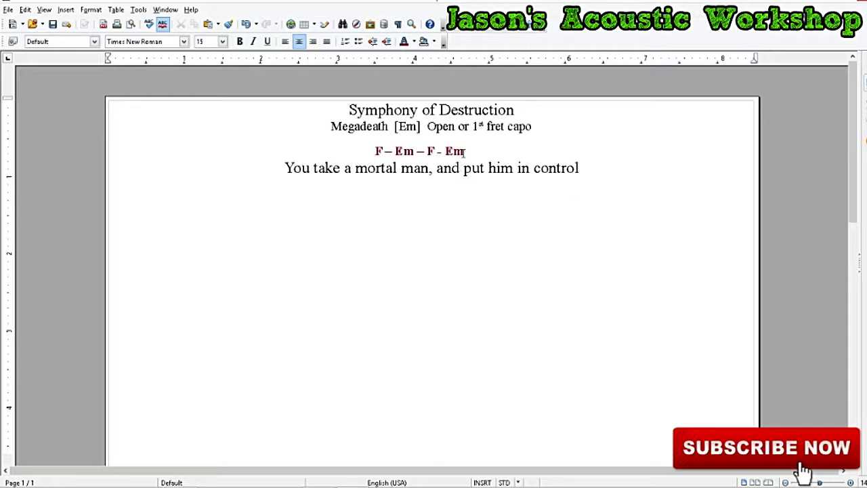
Step: Delete the dash-separated chords from the line above the lyric
drag(465, 151, 370, 154)
key(Delete)
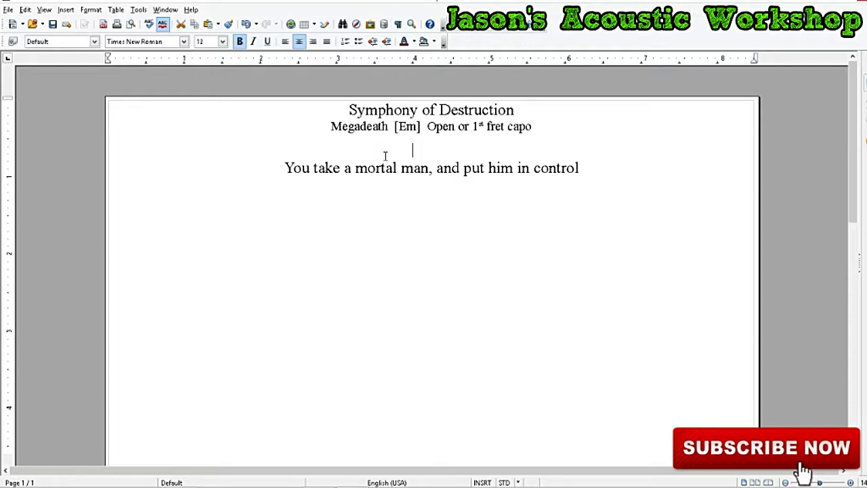
Step: Insert blank lines between the artist line and the lyric, left-aligning the line directly above the lyric
key(Return)
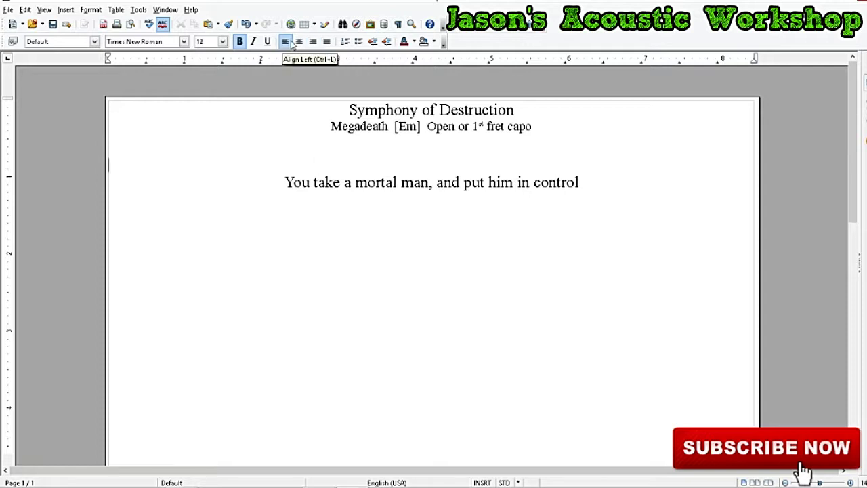
click(285, 41)
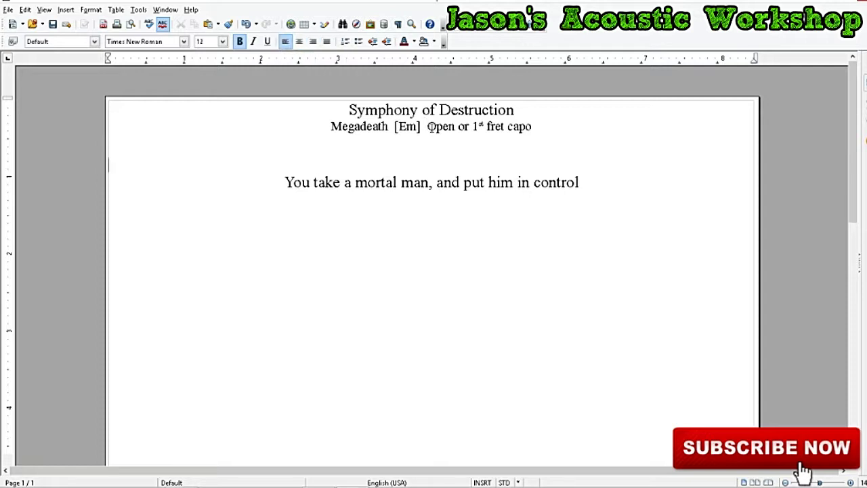
key(Return)
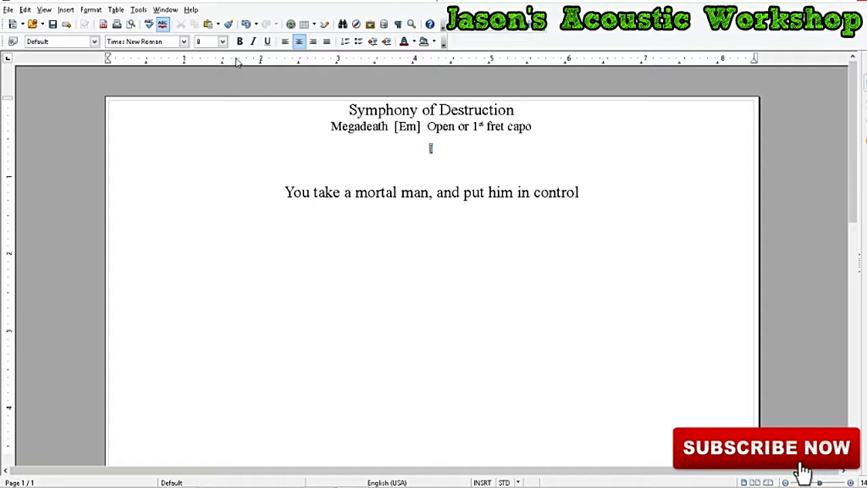
Step: Enter "[INTRO] F – Em – F - Em" at 12 pt on the centered line below the artist line
click(222, 41)
click(208, 115)
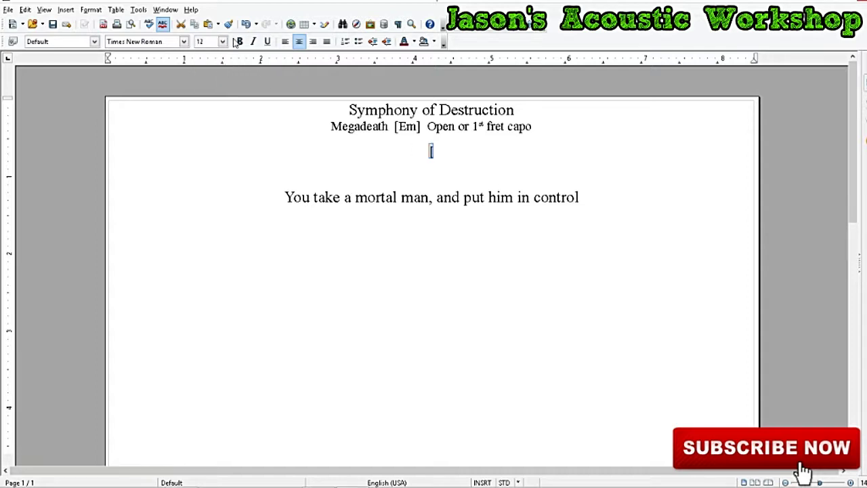
click(441, 152)
text(INTRO)
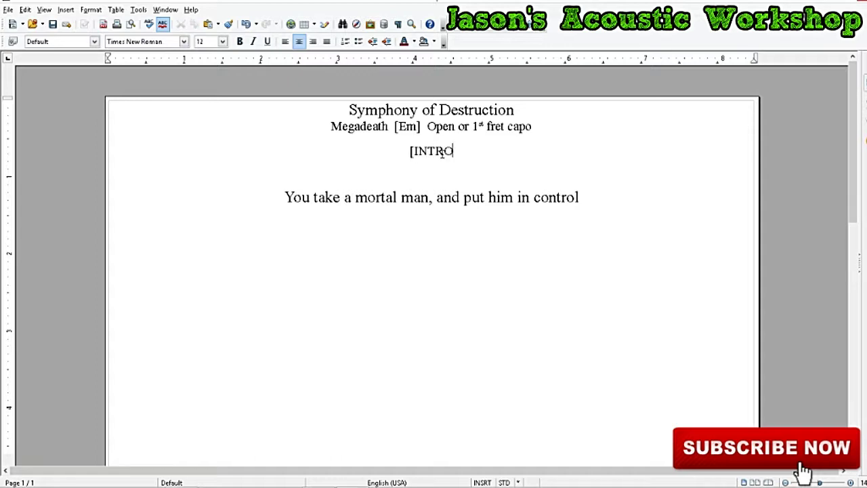
text(] F)
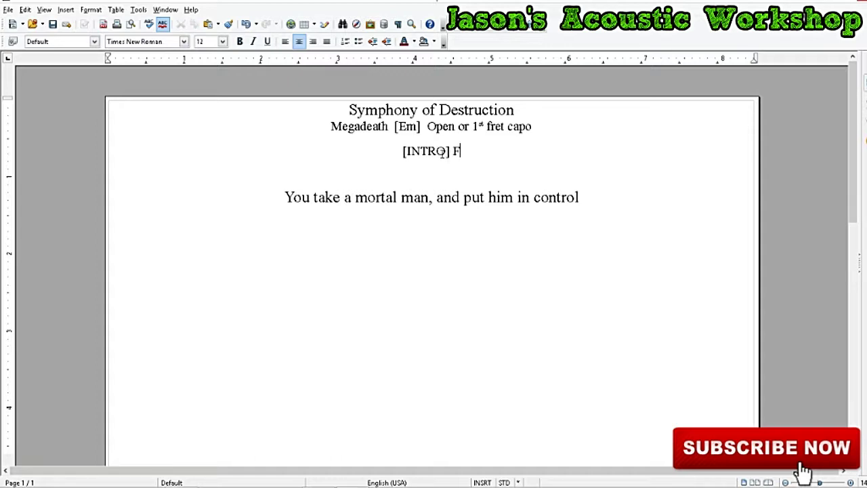
text( - Em - F -em)
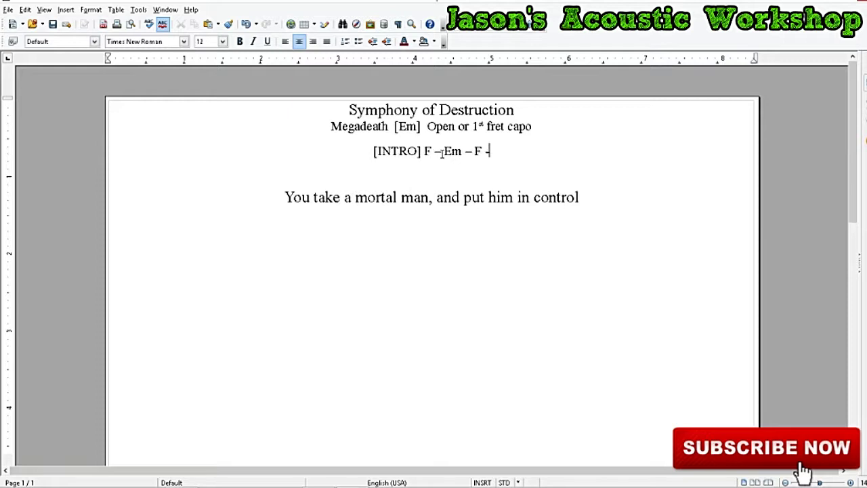
key(BackSpace)
key(BackSpace)
key(BackSpace)
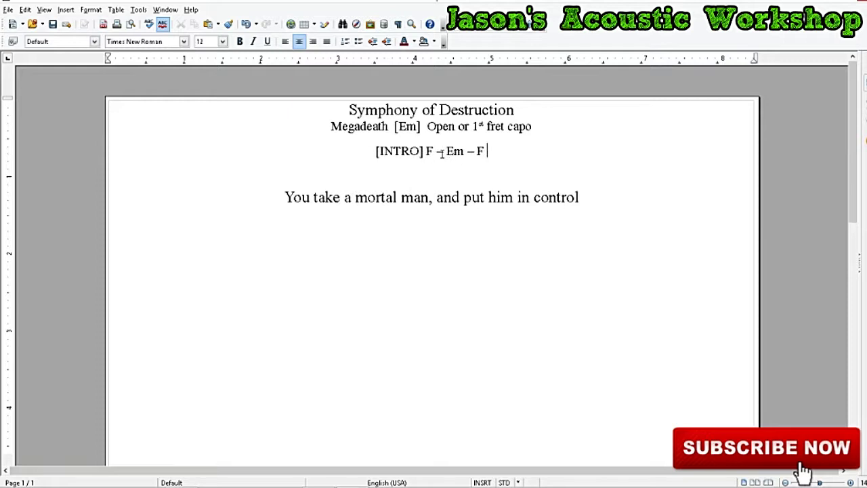
text(- Em)
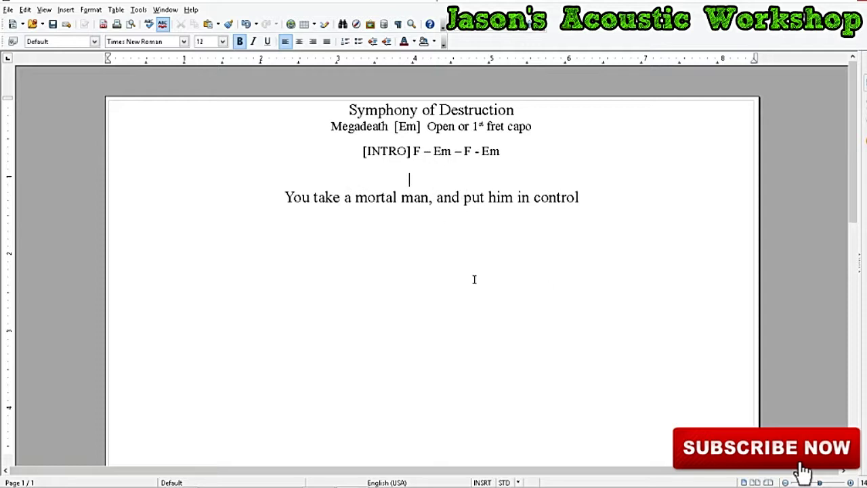
Step: Set the font size of the blank line above the lyric to 8 pt
drag(855, 165, 855, 188)
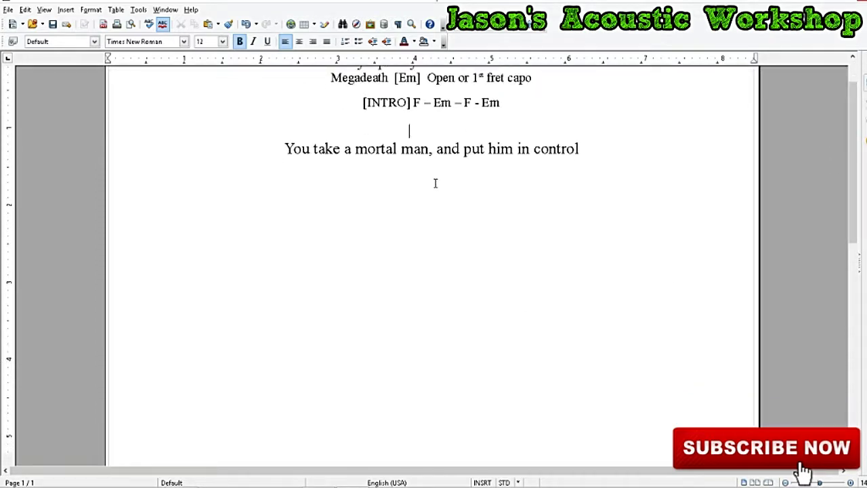
click(222, 41)
click(203, 53)
Step: Make the chords after the [INTRO] label bold and dark red
drag(505, 103, 414, 101)
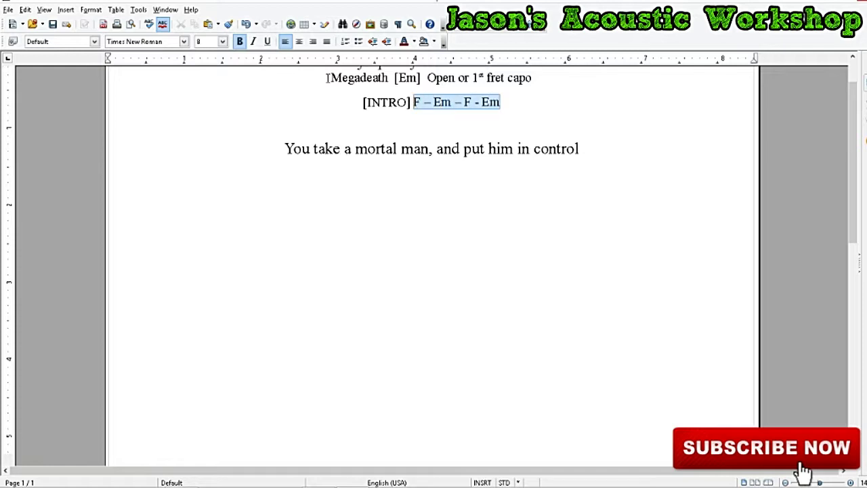
click(403, 41)
click(239, 42)
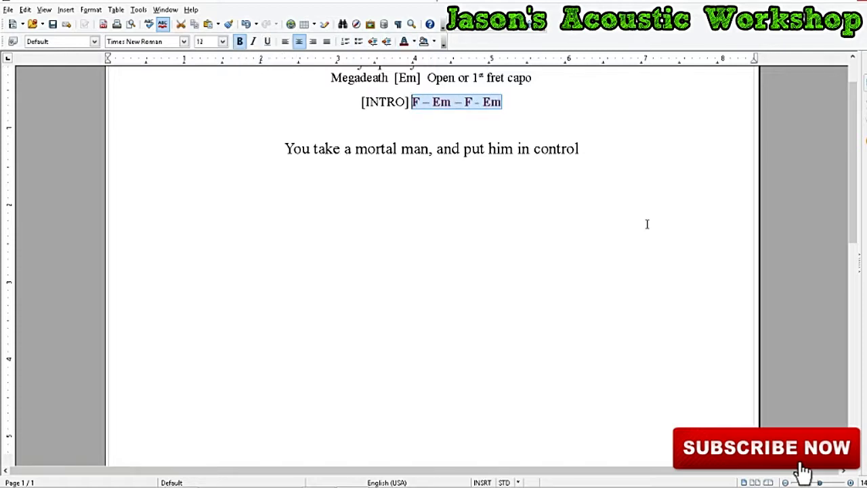
click(657, 173)
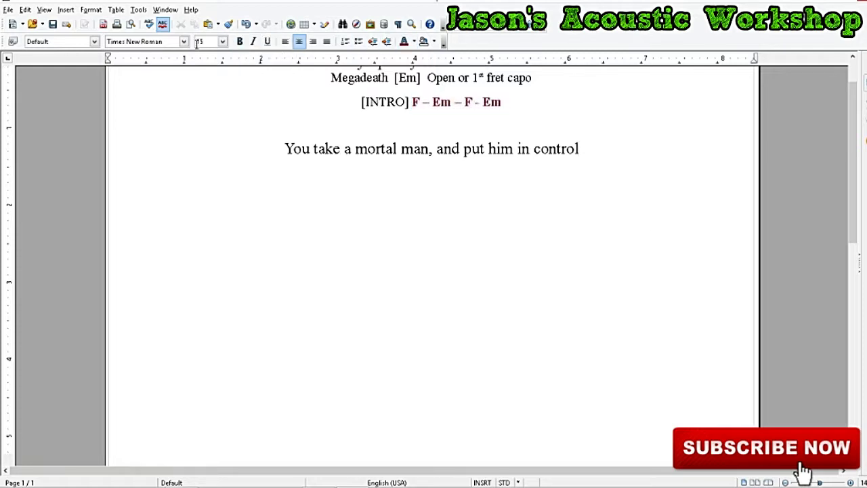
Step: Save the document to the Desktop as an ODF text file named "Megadeath Demo" and export it there as a PDF
click(52, 24)
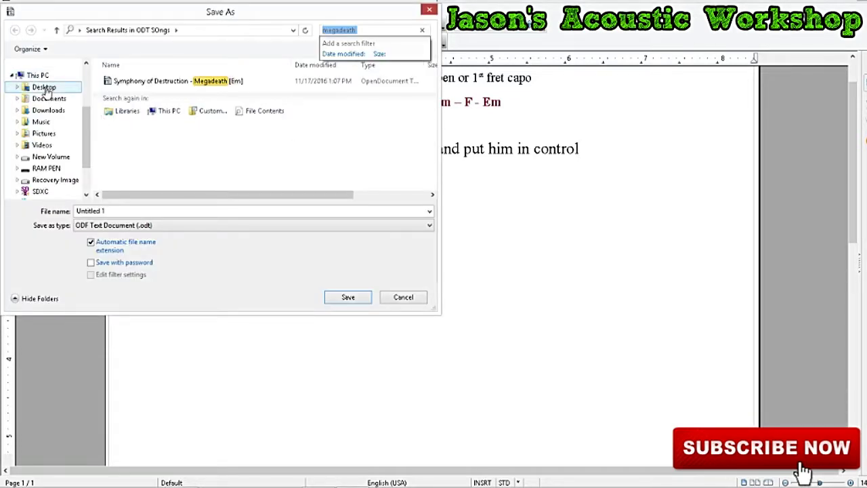
click(44, 88)
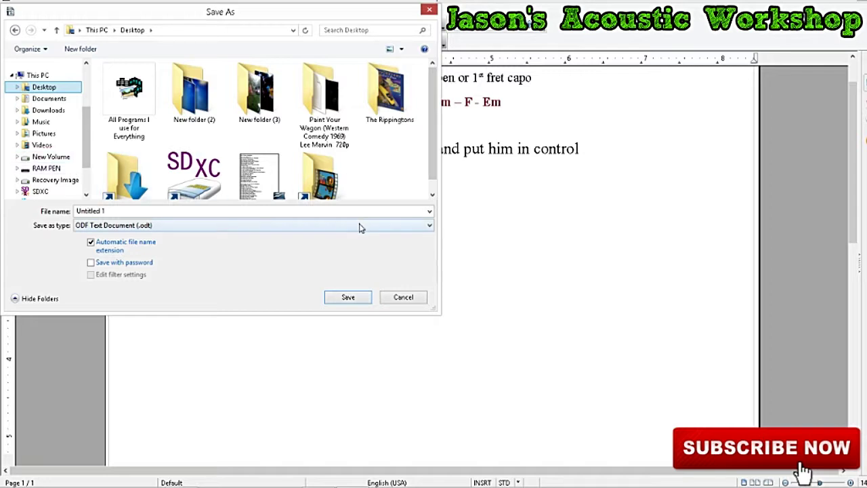
click(108, 211)
text(Megadeat)
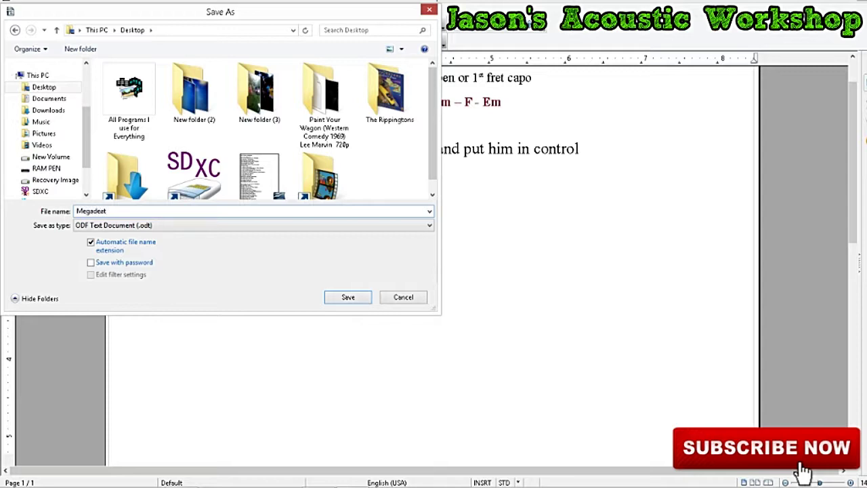
text(h Demo)
click(344, 298)
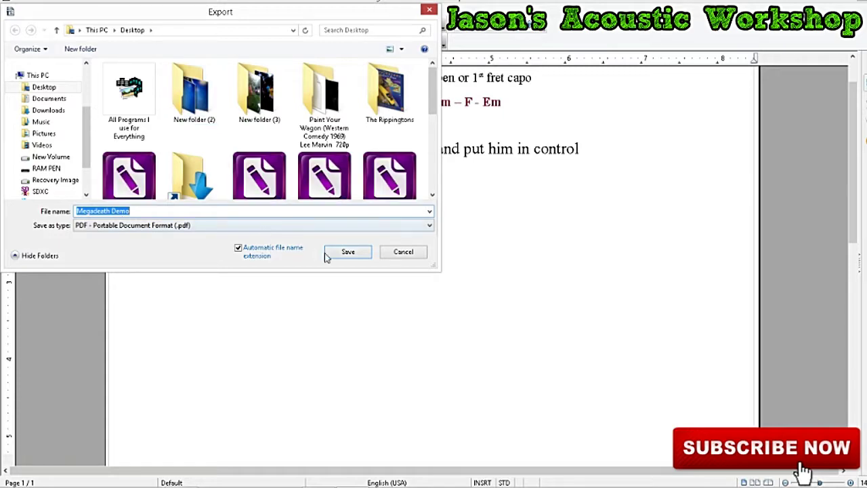
click(347, 253)
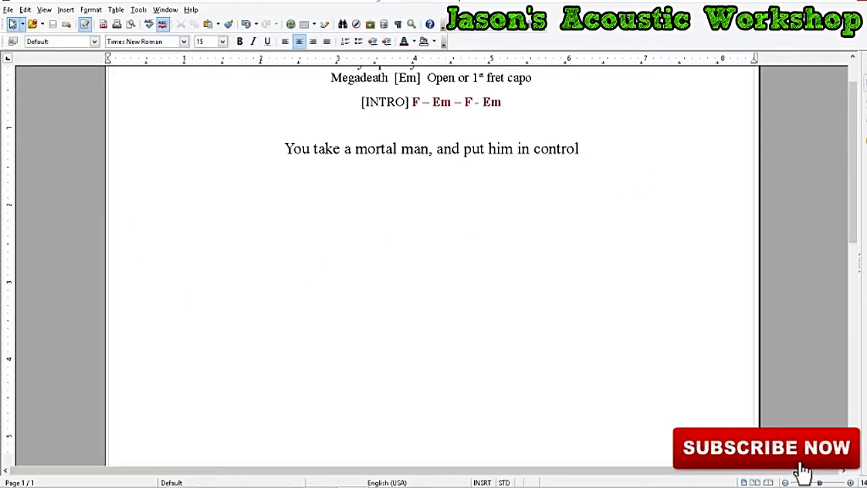
Step: Start opening an existing document and browse to the "ODT SOngs" folder inside "PDF's and ODT's"
scroll(652, 284, up, 2)
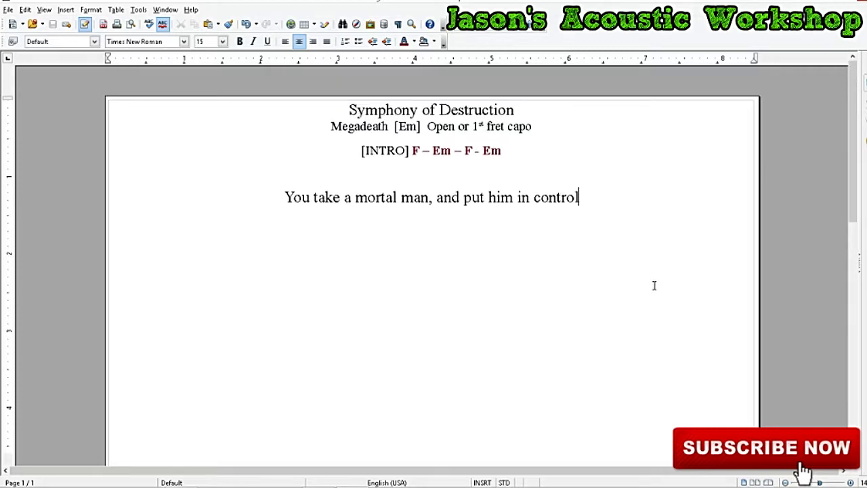
click(9, 10)
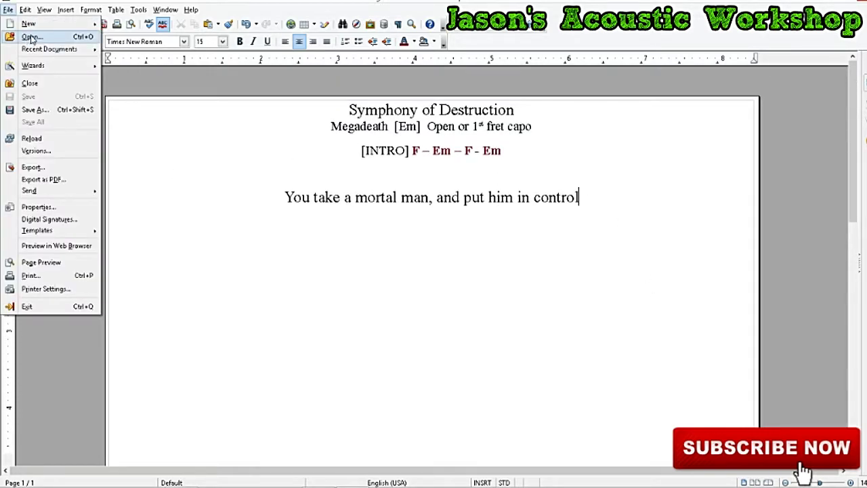
click(29, 36)
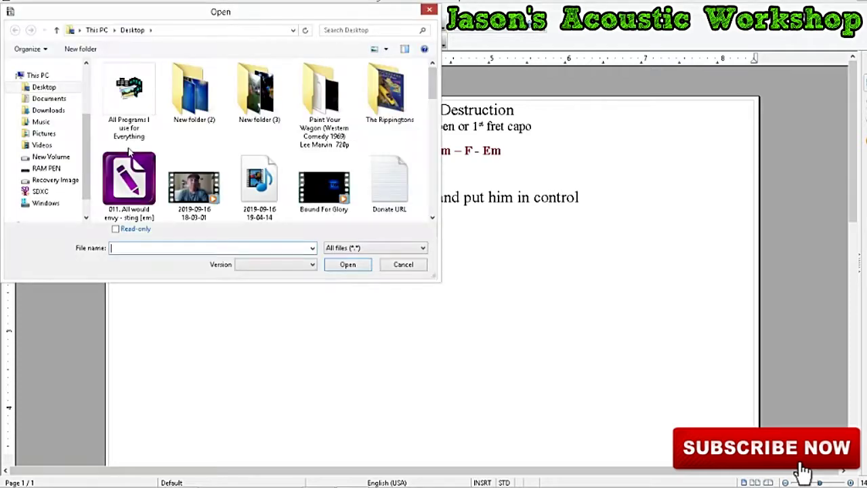
click(20, 193)
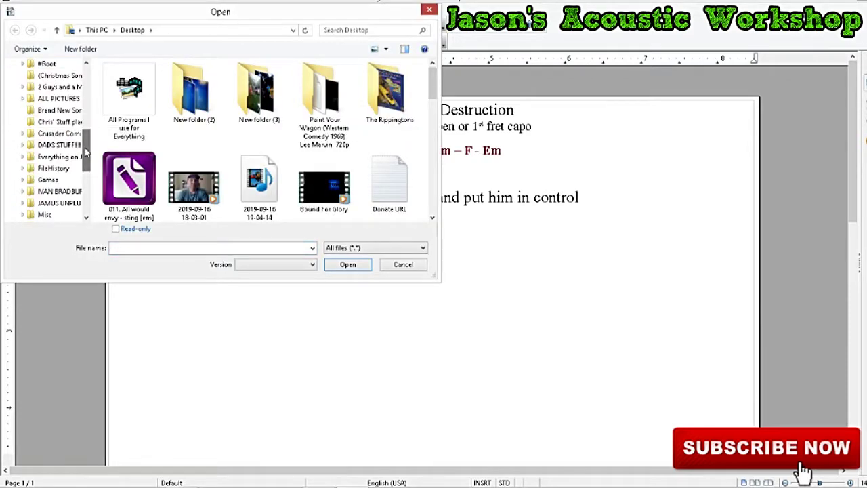
click(58, 202)
double_click(323, 94)
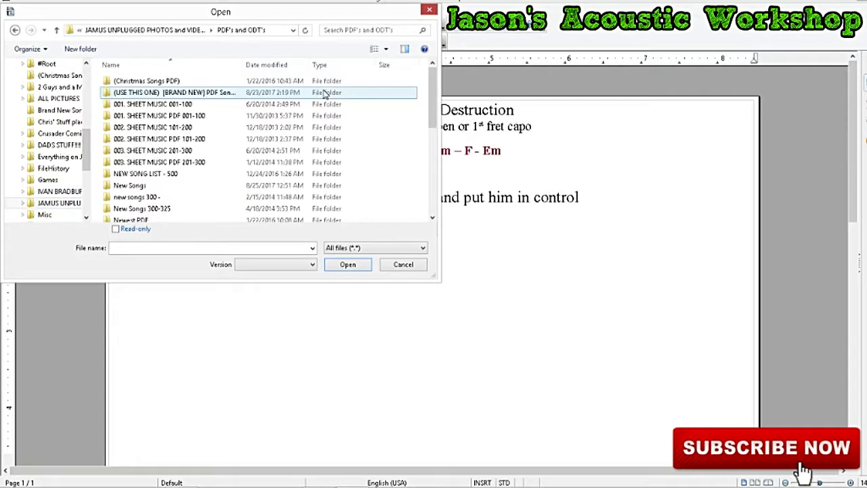
scroll(258, 190, down, 1)
click(184, 215)
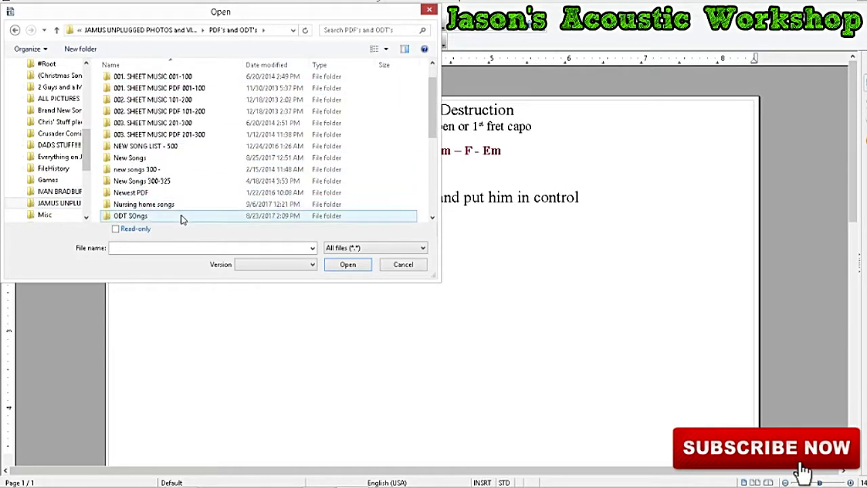
click(341, 264)
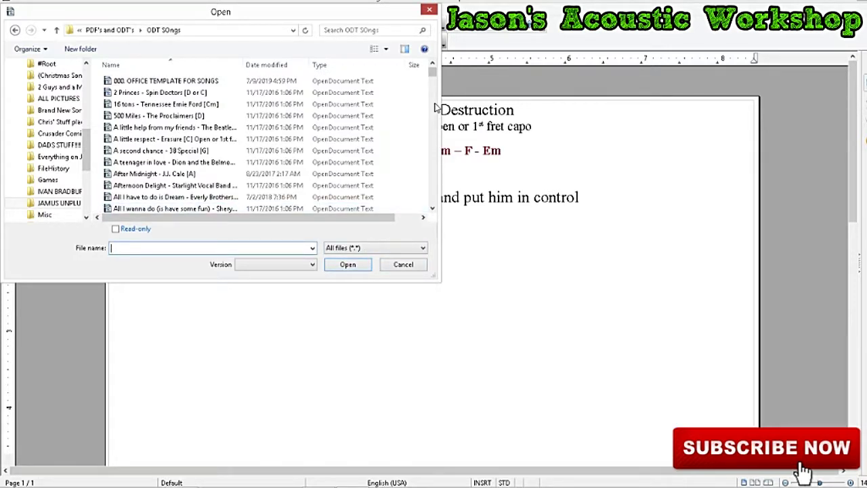
Step: Search the folder for "megadeath" and open the document "Symphony of Destruction - Megadeath [Em]"
click(359, 30)
click(349, 40)
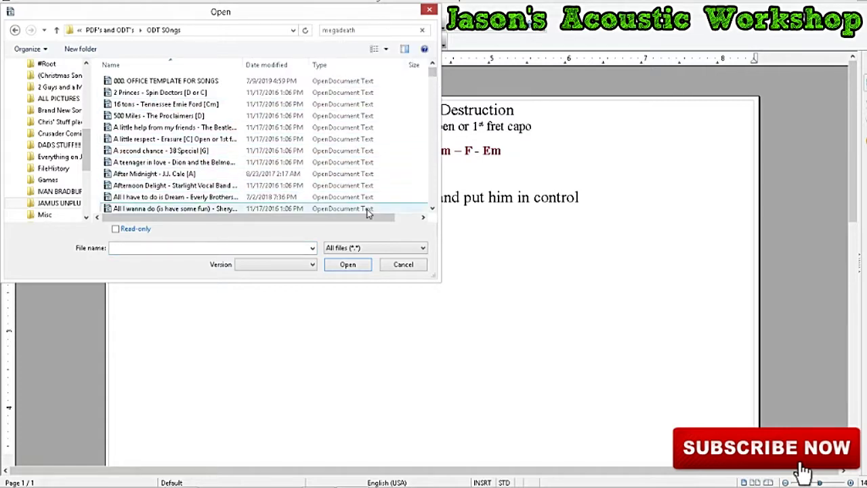
click(157, 81)
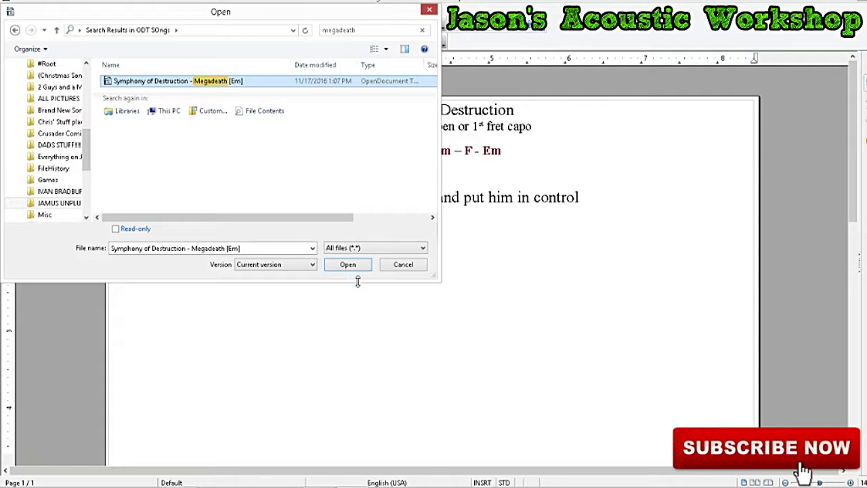
click(348, 264)
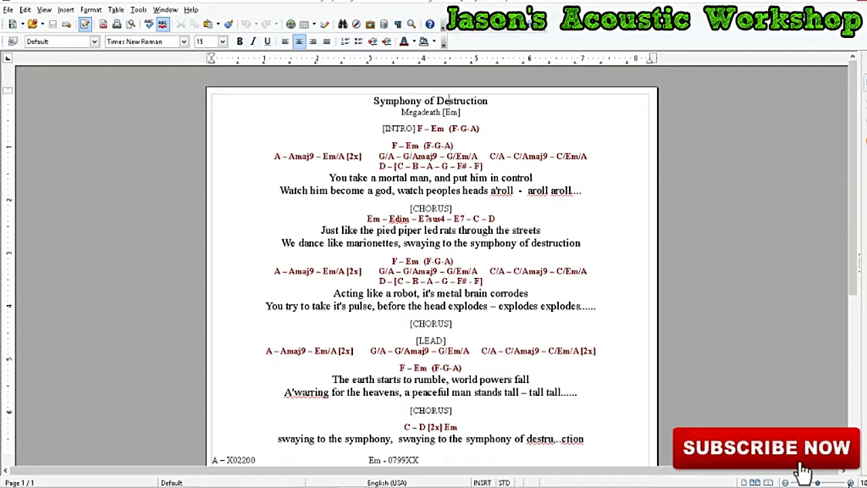
Step: Examine the finished song sheet from its title through the chords and lyrics, down to the chord fingerings at the end
scroll(430, 271, up, 6)
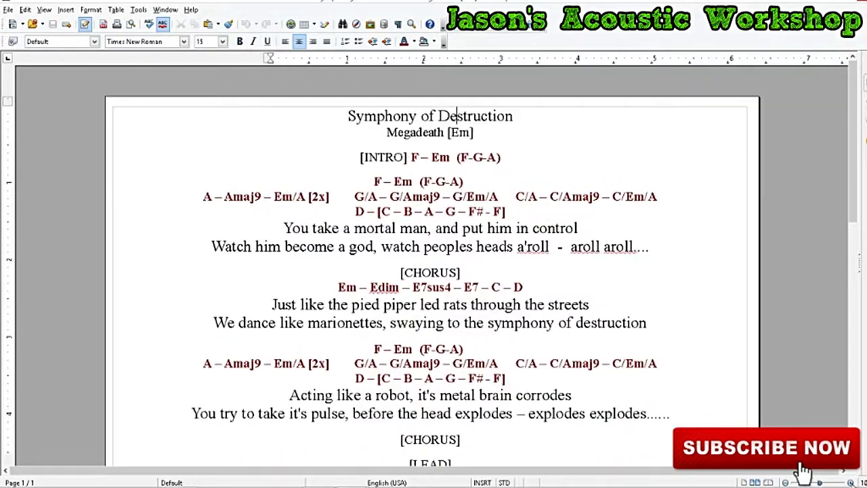
scroll(431, 271, up, 2)
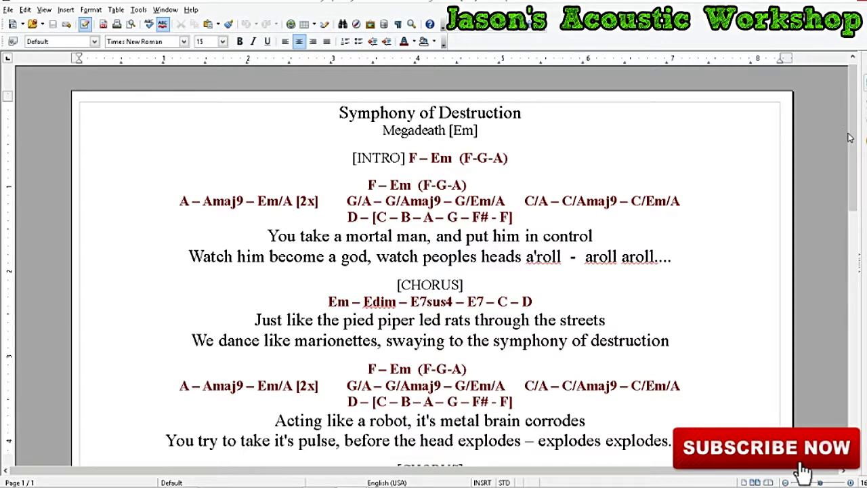
scroll(850, 138, down, 3)
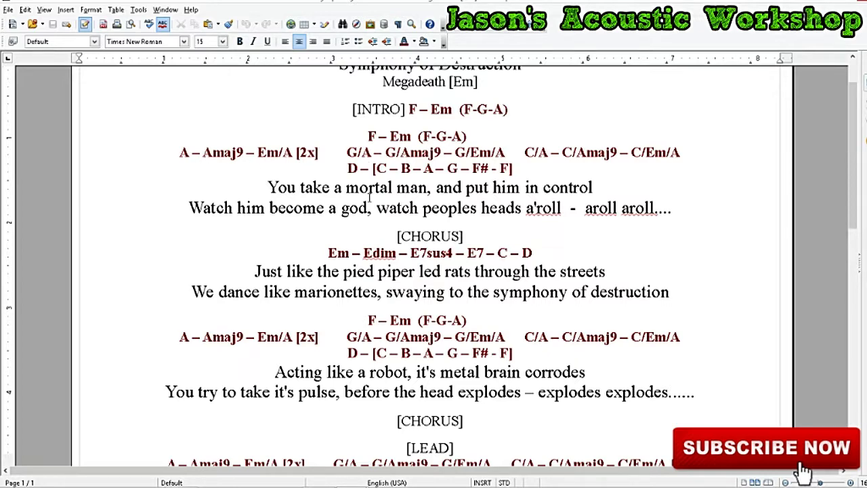
scroll(852, 182, down, 1)
drag(852, 186, 850, 383)
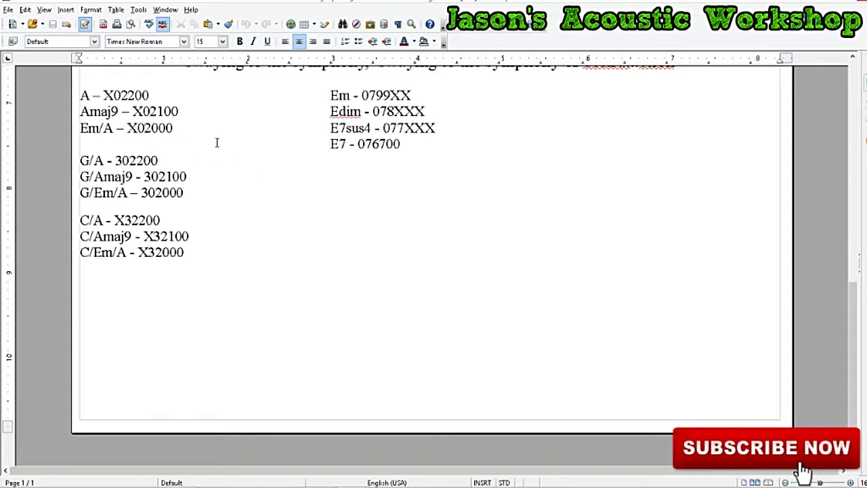
drag(105, 94, 179, 113)
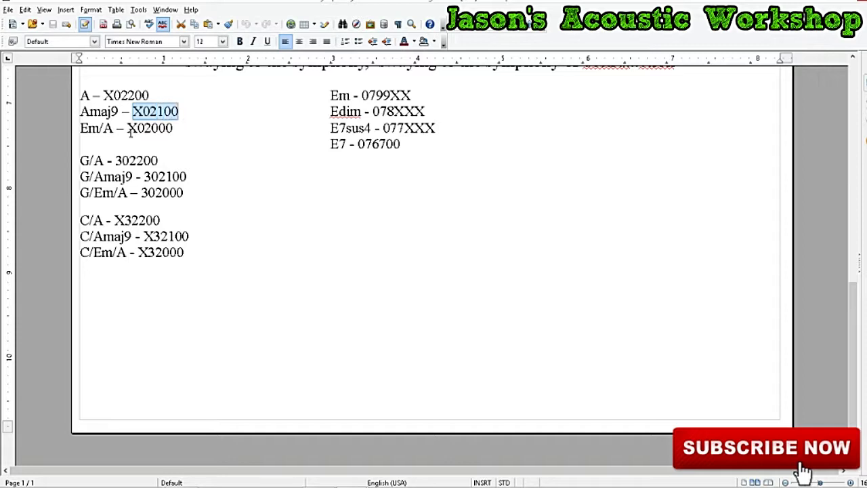
drag(128, 129, 178, 129)
drag(144, 176, 187, 176)
drag(142, 193, 192, 195)
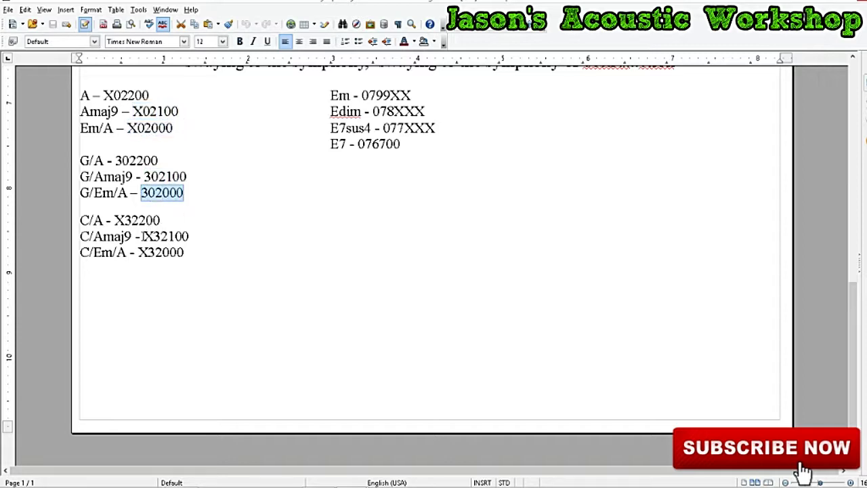
drag(142, 236, 196, 236)
drag(137, 251, 197, 249)
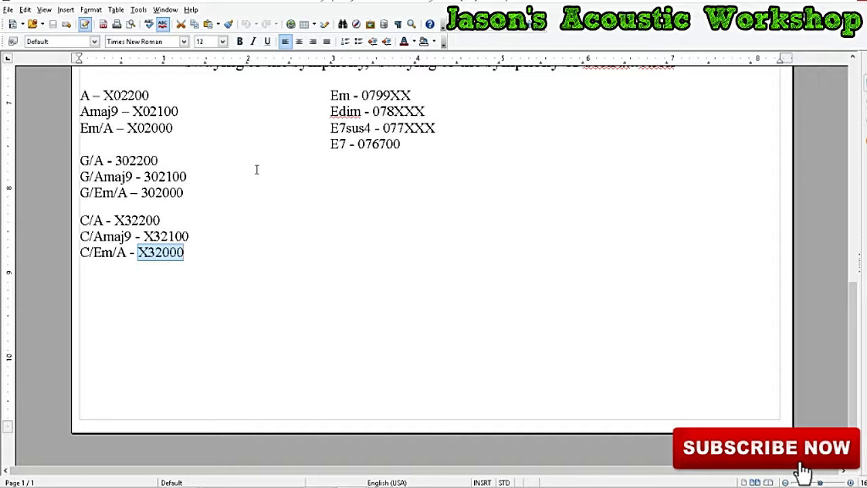
Step: Examine the C/Em/A fingering in the chord list and the chords and lyrics from the second verse to the final chorus
click(202, 258)
drag(139, 254, 190, 254)
click(368, 238)
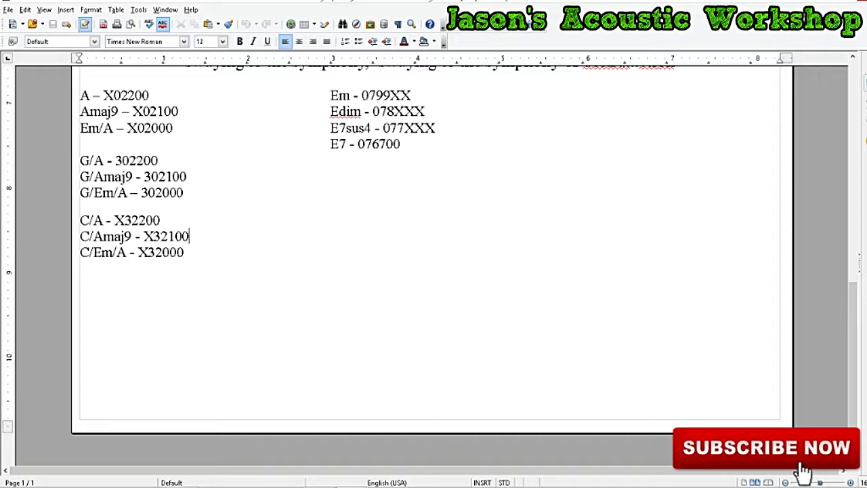
scroll(679, 254, up, 3)
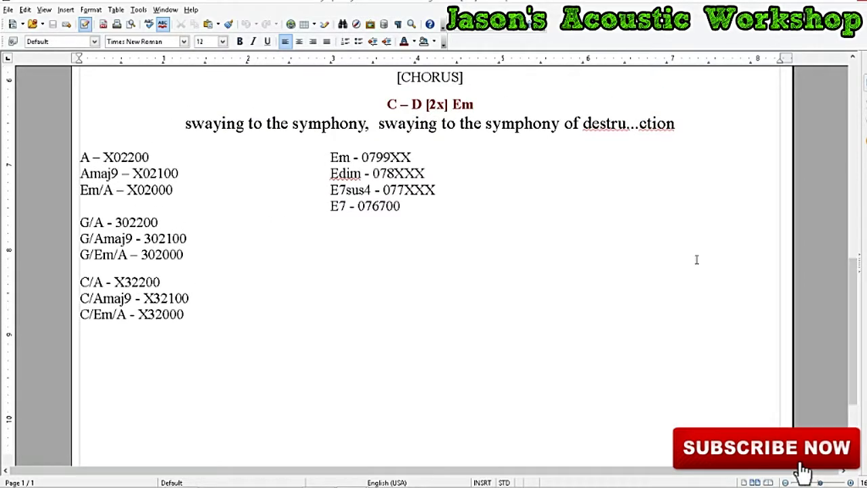
drag(854, 312, 853, 267)
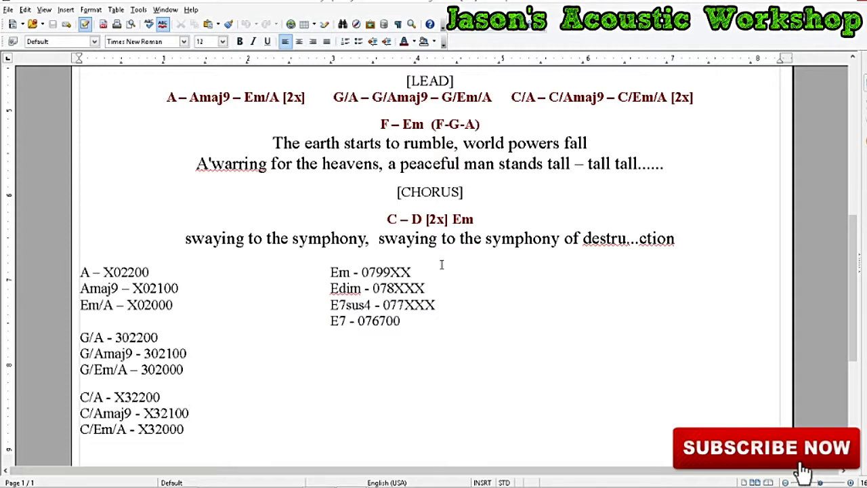
drag(852, 260, 860, 201)
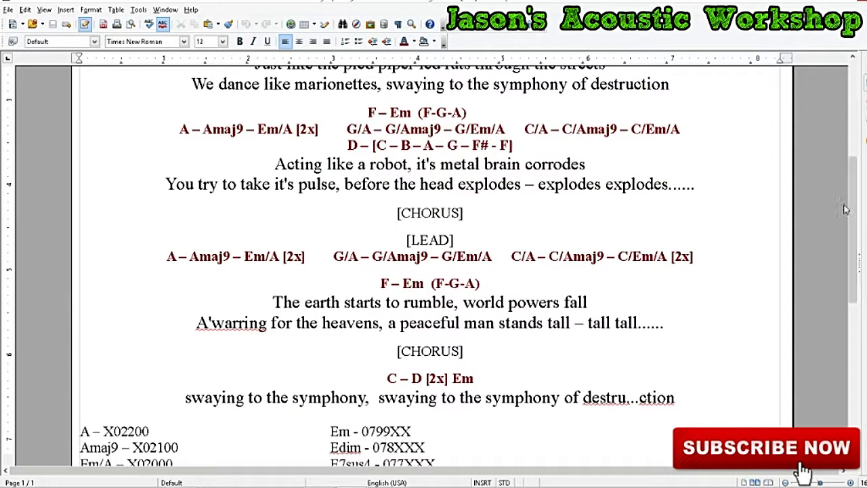
click(389, 195)
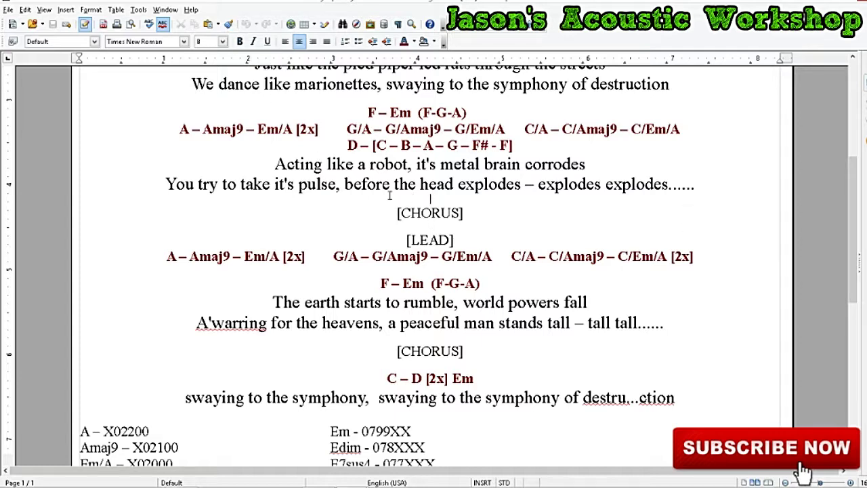
scroll(819, 233, down, 2)
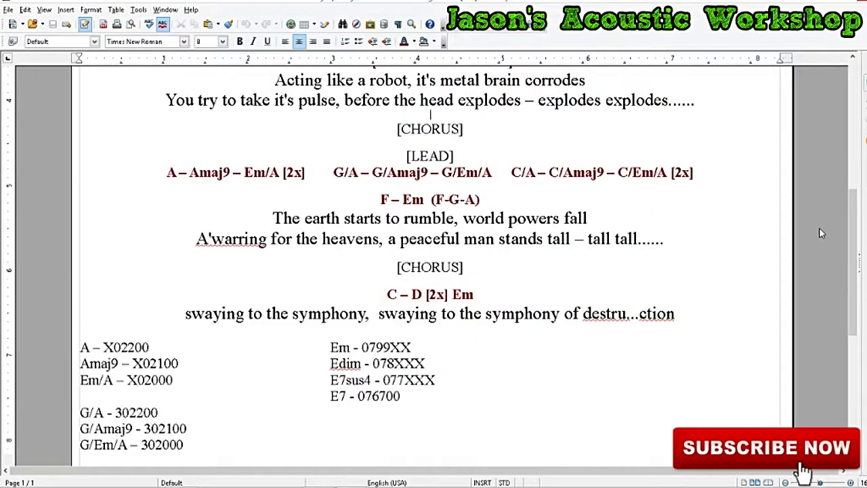
Step: Zoom the page out and review the song sheet's overall layout from the title down to the chord fingerings
drag(820, 482, 817, 483)
drag(848, 309, 855, 174)
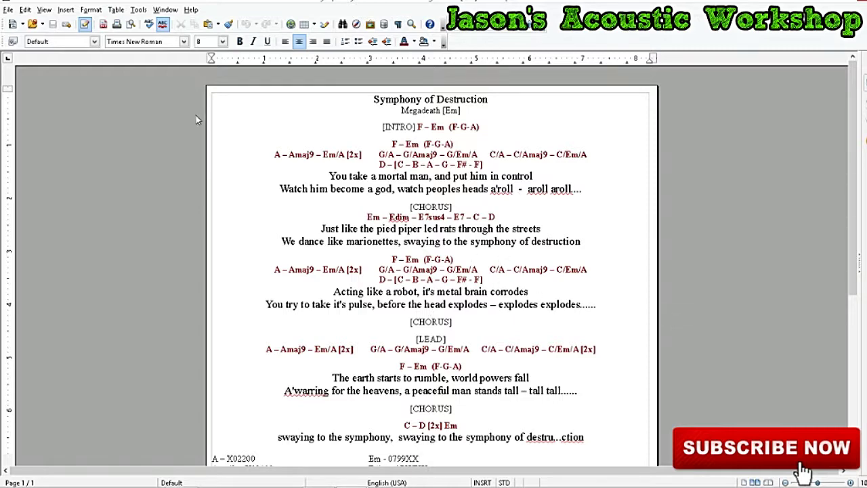
scroll(580, 234, down, 6)
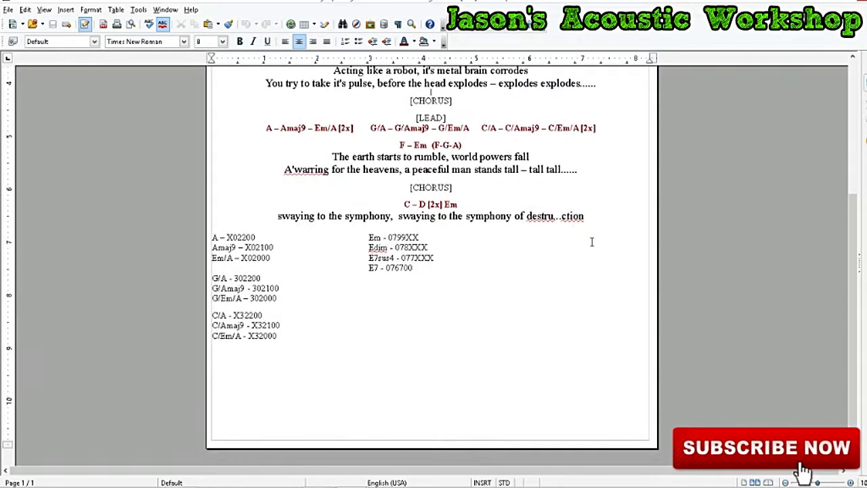
scroll(591, 242, up, 6)
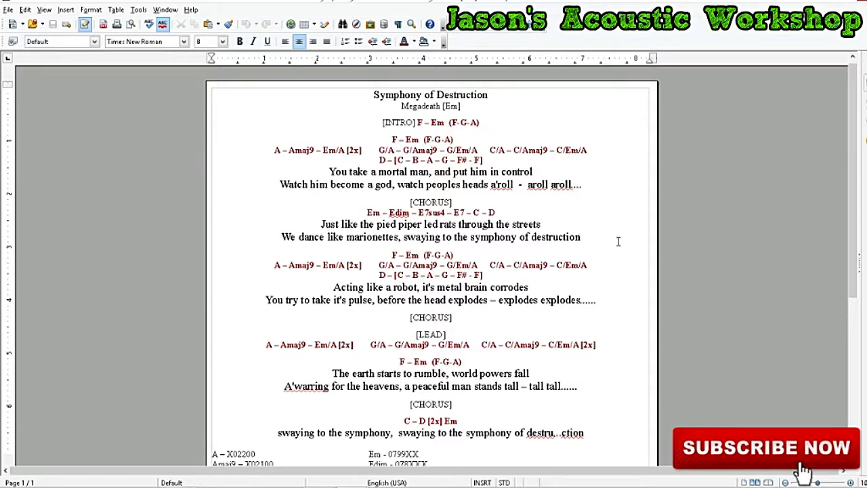
scroll(618, 241, down, 2)
scroll(617, 241, down, 3)
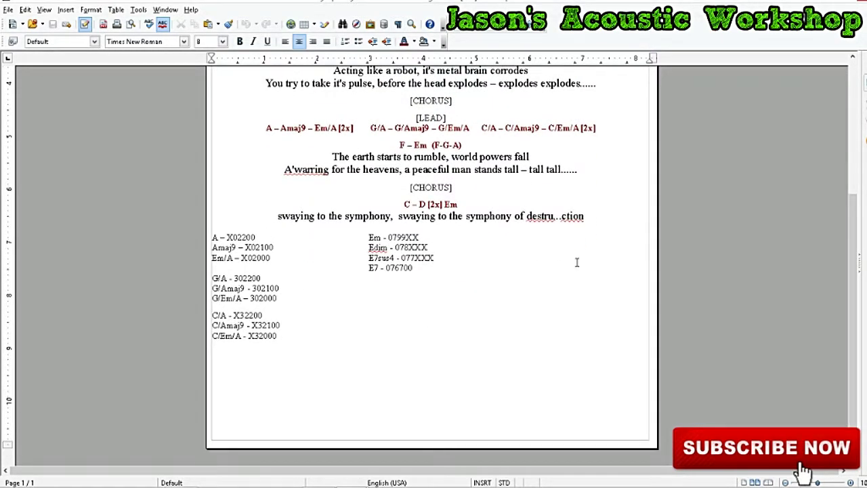
scroll(606, 296, up, 5)
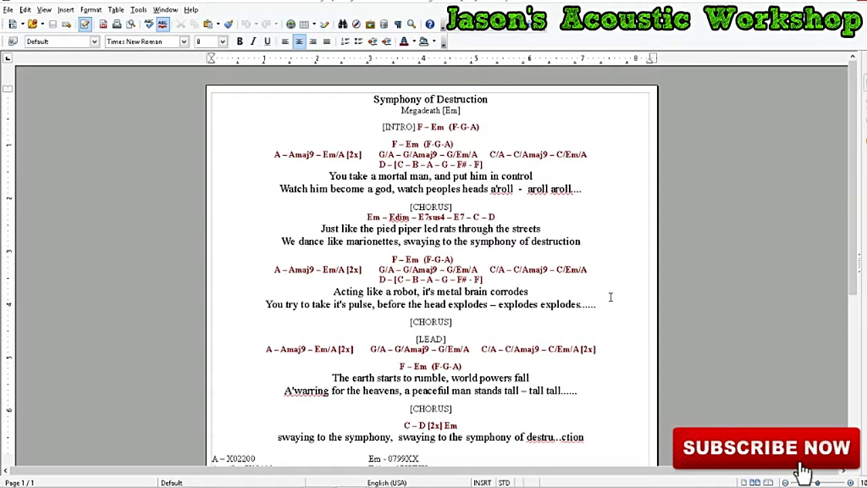
scroll(610, 296, down, 5)
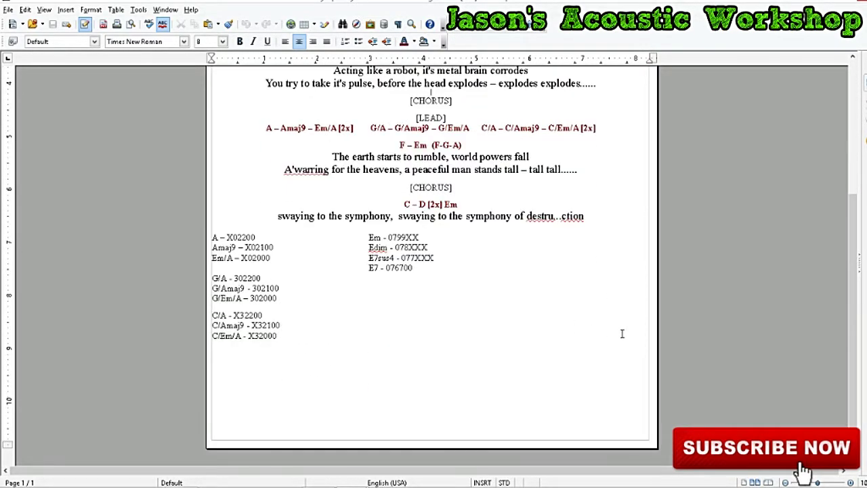
scroll(622, 333, up, 3)
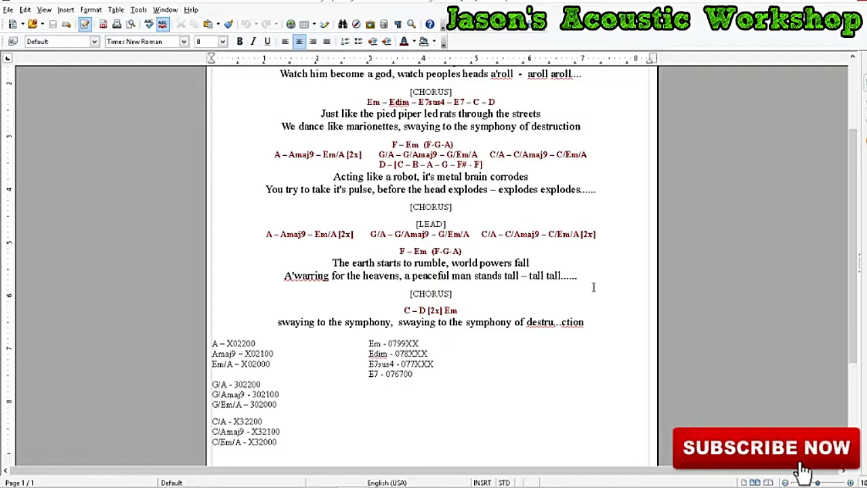
scroll(609, 290, up, 2)
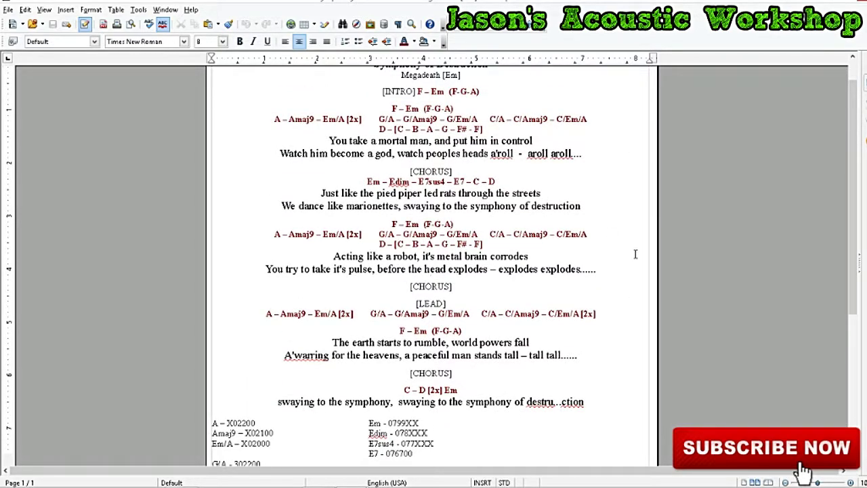
scroll(635, 254, up, 1)
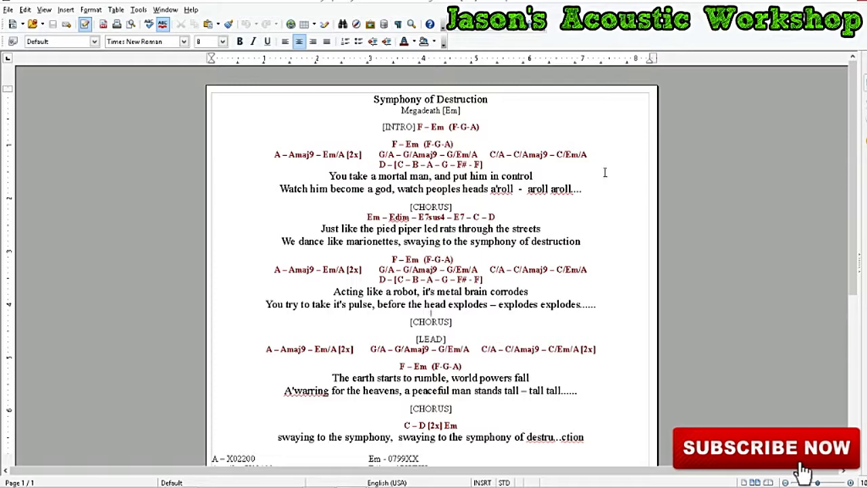
scroll(643, 284, down, 1)
scroll(643, 283, down, 5)
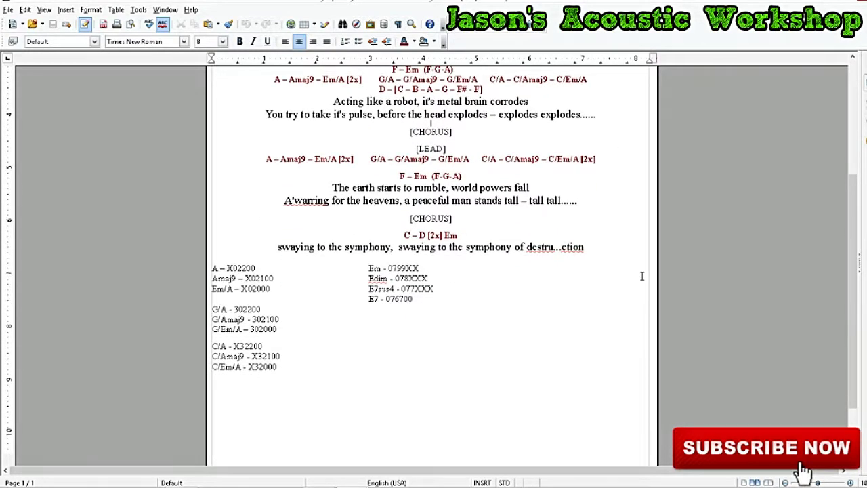
scroll(642, 277, up, 6)
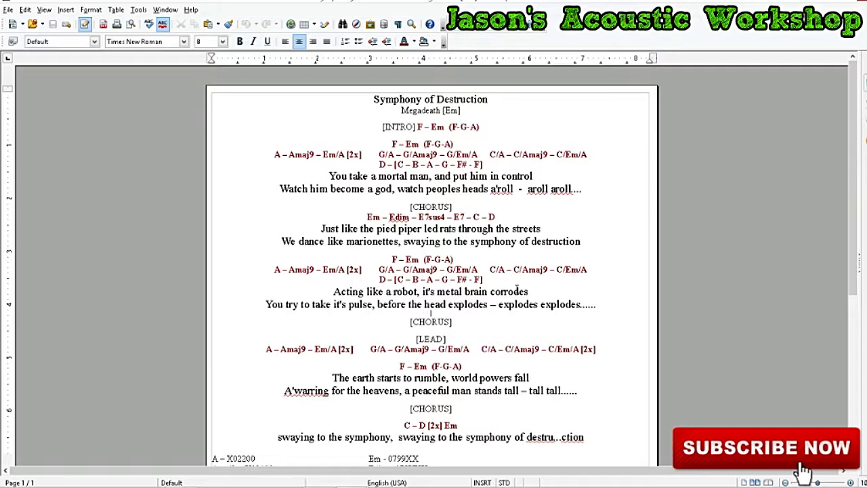
scroll(616, 295, down, 6)
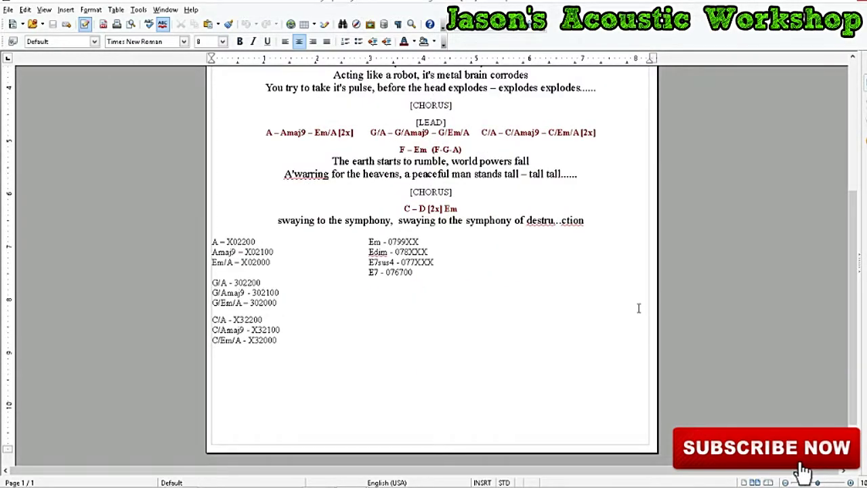
scroll(638, 308, up, 3)
scroll(638, 308, up, 4)
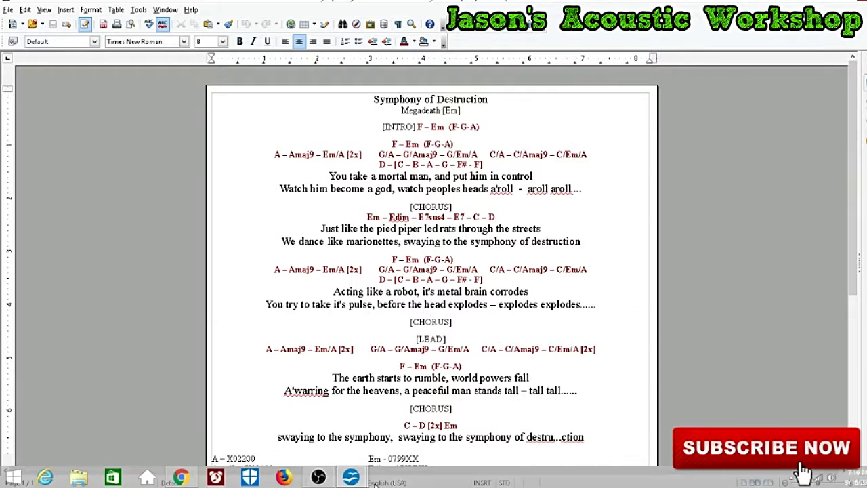
mouse_move(353, 480)
mouse_move(319, 479)
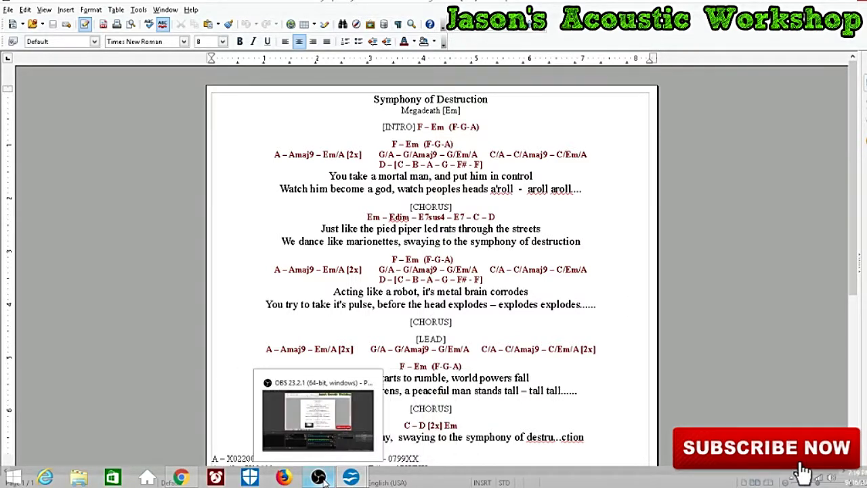